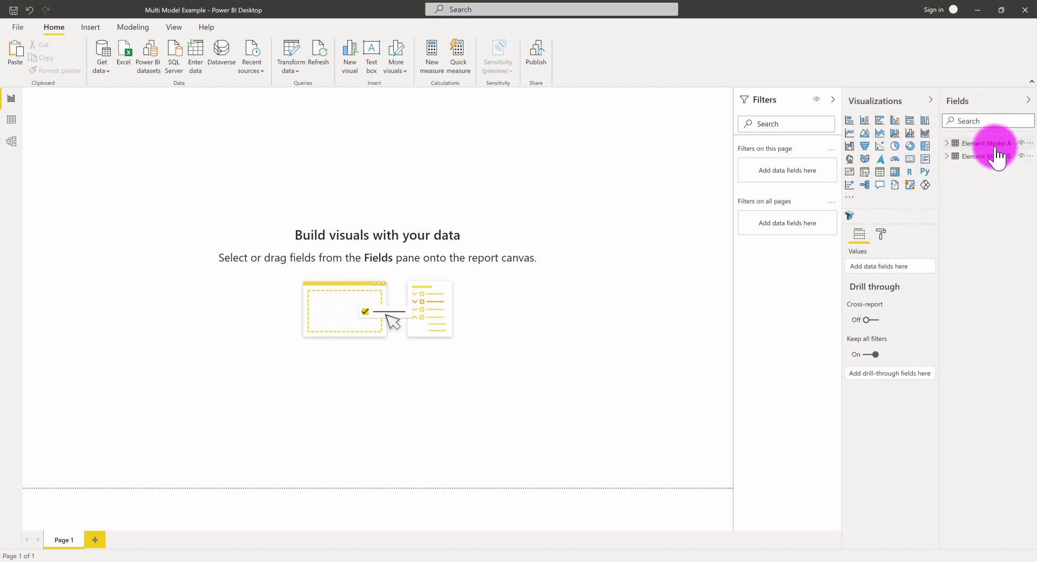
# Step: Expand Element Model B and Element Model A in the Fields pane to show their fields
pyautogui.moveTo(996, 150)
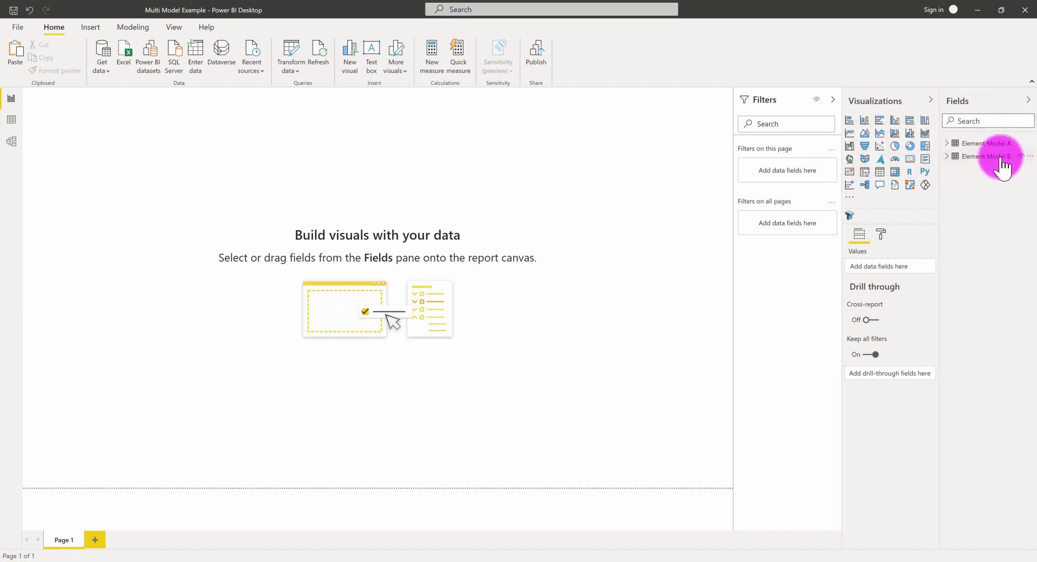
pyautogui.click(946, 156)
pyautogui.click(946, 143)
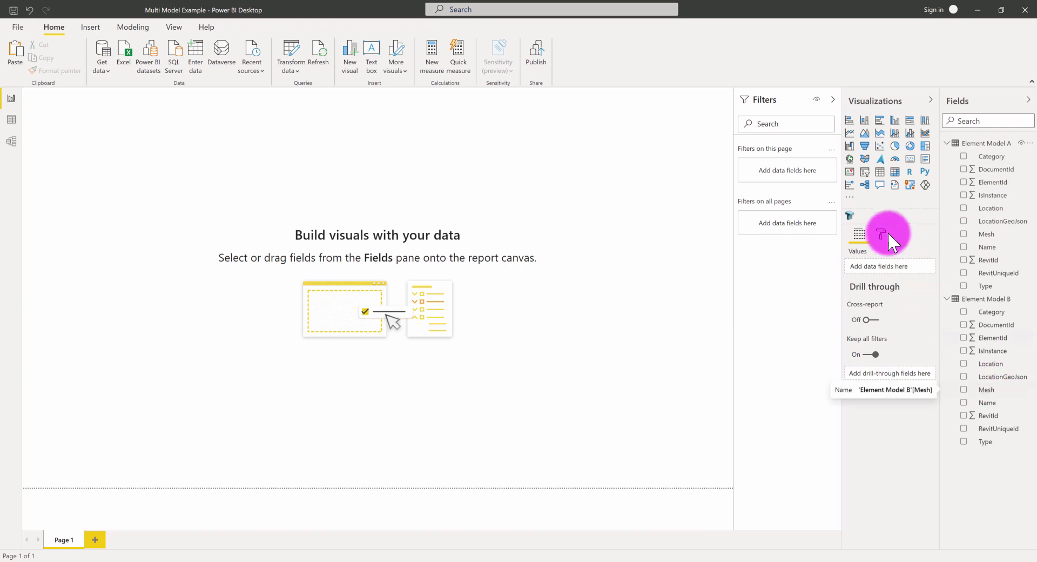
# Step: Add a page-wide Tracer 3D visual of Model B's Mesh, then add Model A's Mesh too
pyautogui.click(849, 215)
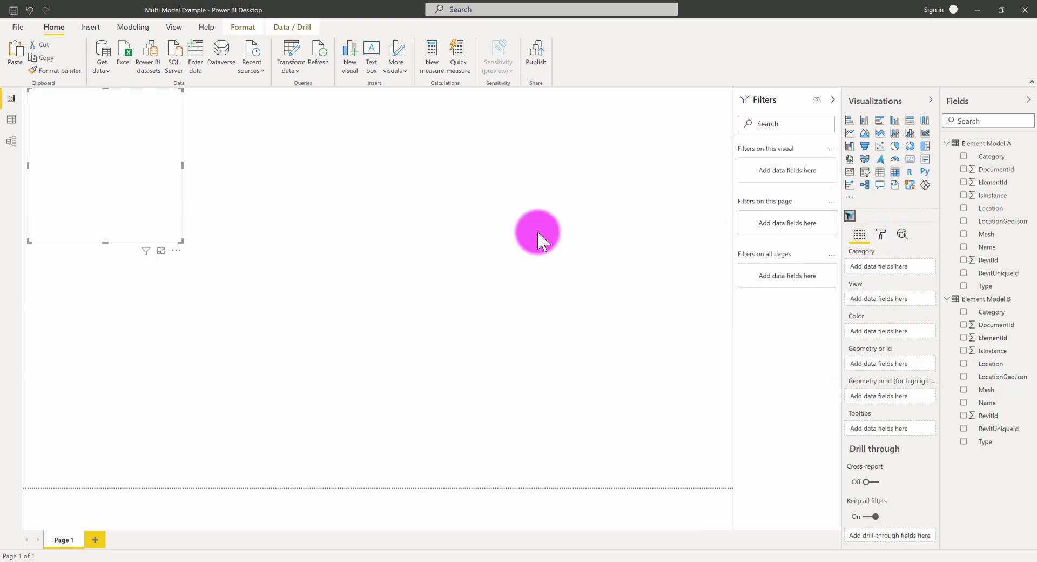
pyautogui.moveTo(182, 241); pyautogui.dragTo(538, 445)
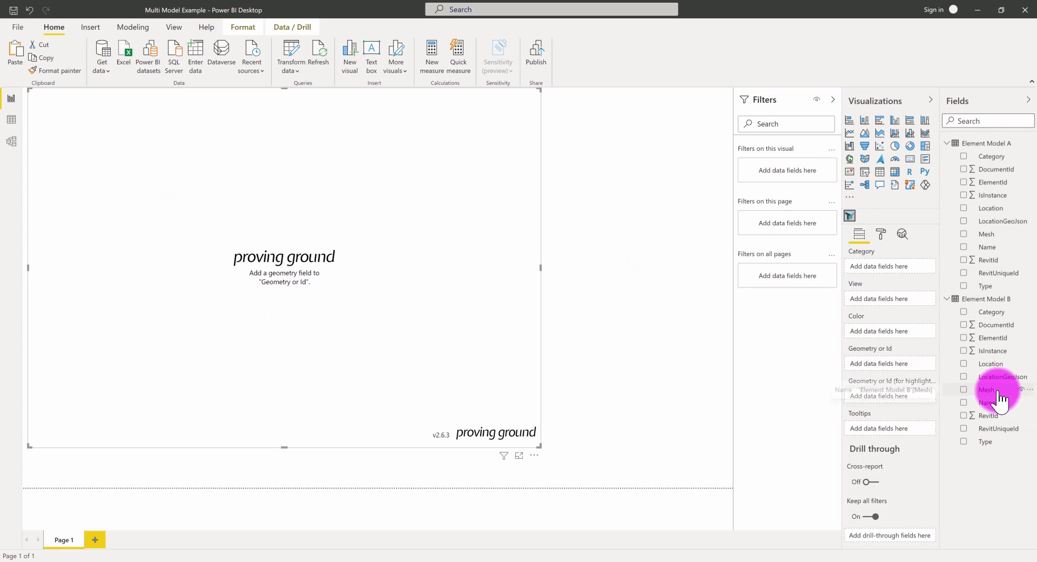
pyautogui.moveTo(999, 392); pyautogui.dragTo(879, 365)
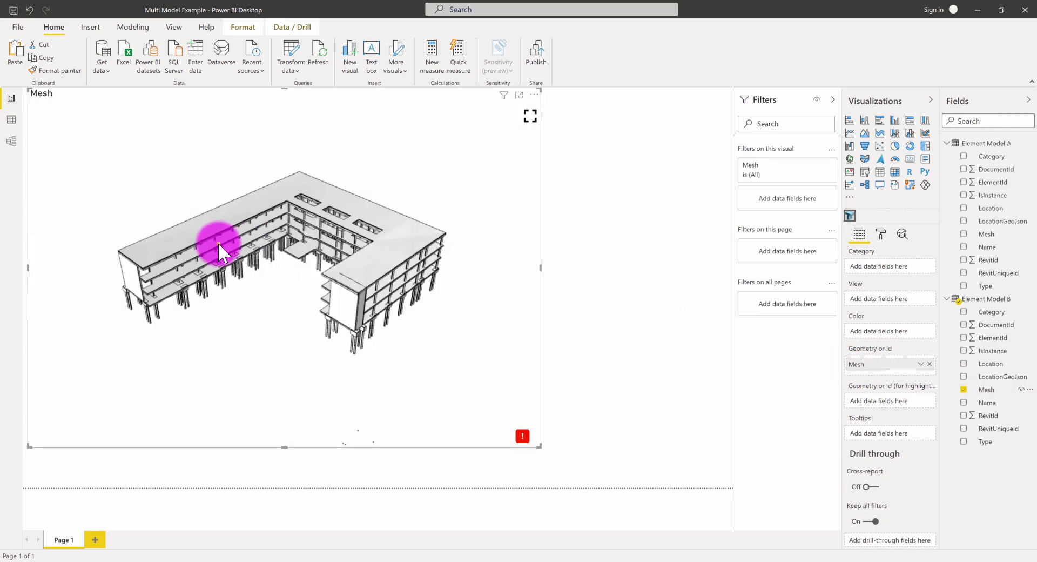
pyautogui.moveTo(218, 242); pyautogui.dragTo(326, 277)
pyautogui.scroll(3, 232, 271)
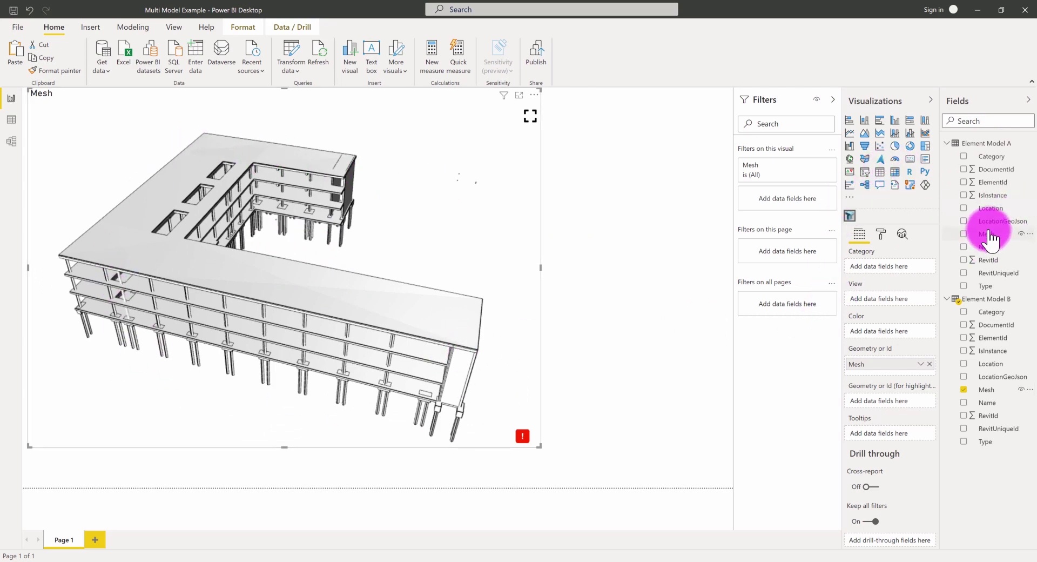
pyautogui.moveTo(992, 236); pyautogui.dragTo(879, 372)
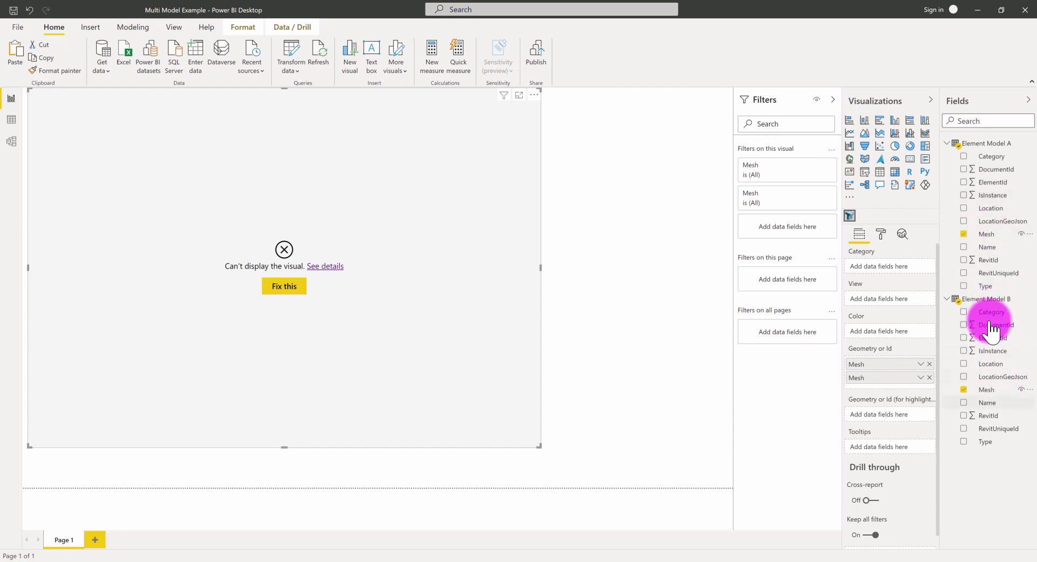
# Step: Remove Element Model A's Mesh from the Geometry or Id well, leaving only Model B's Mesh
pyautogui.click(929, 377)
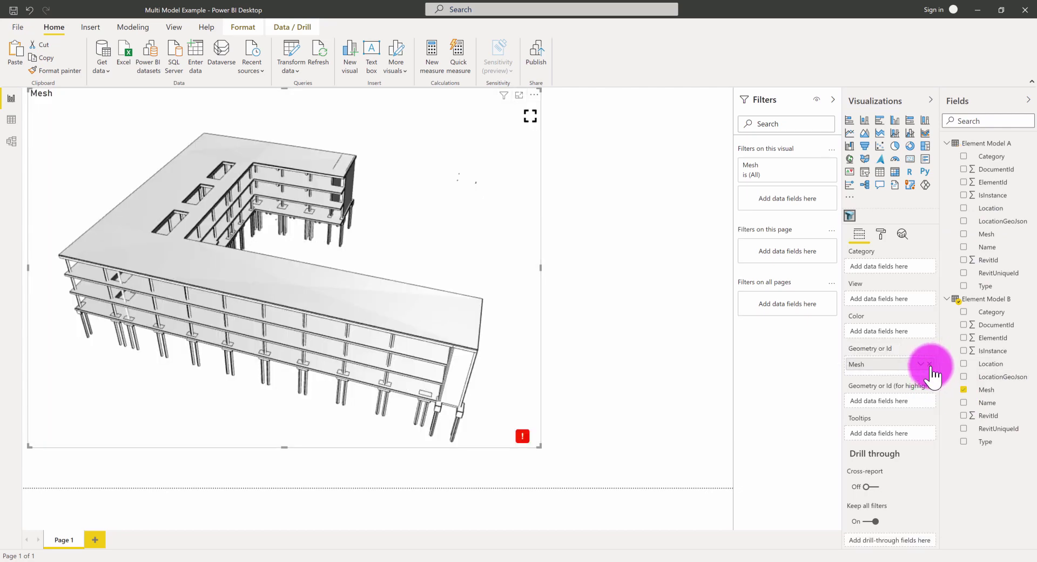
pyautogui.click(975, 390)
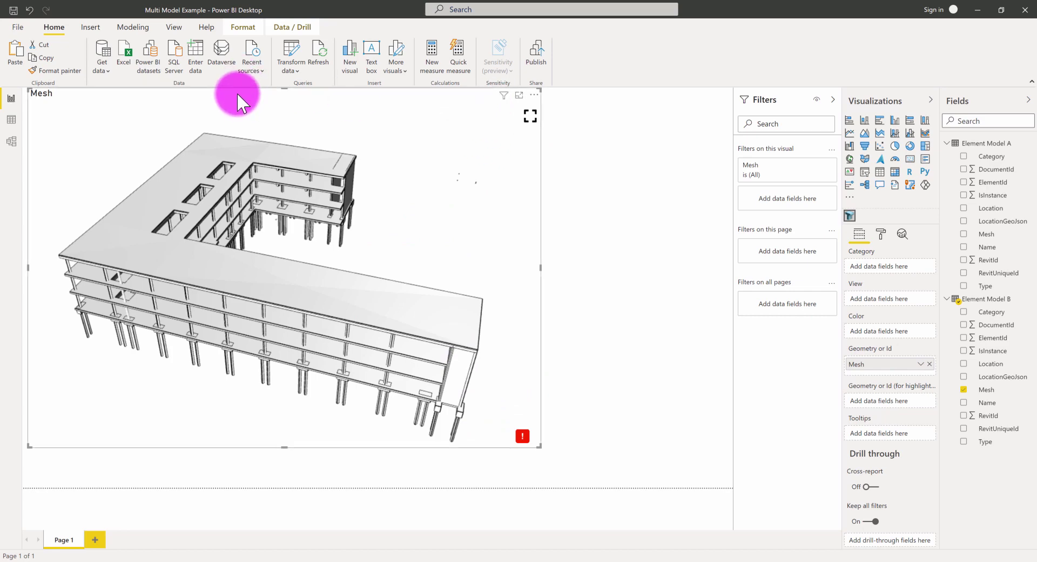
# Step: Delete the 3D visual and open Transform data to edit the queries in Power Query
pyautogui.press('Delete')
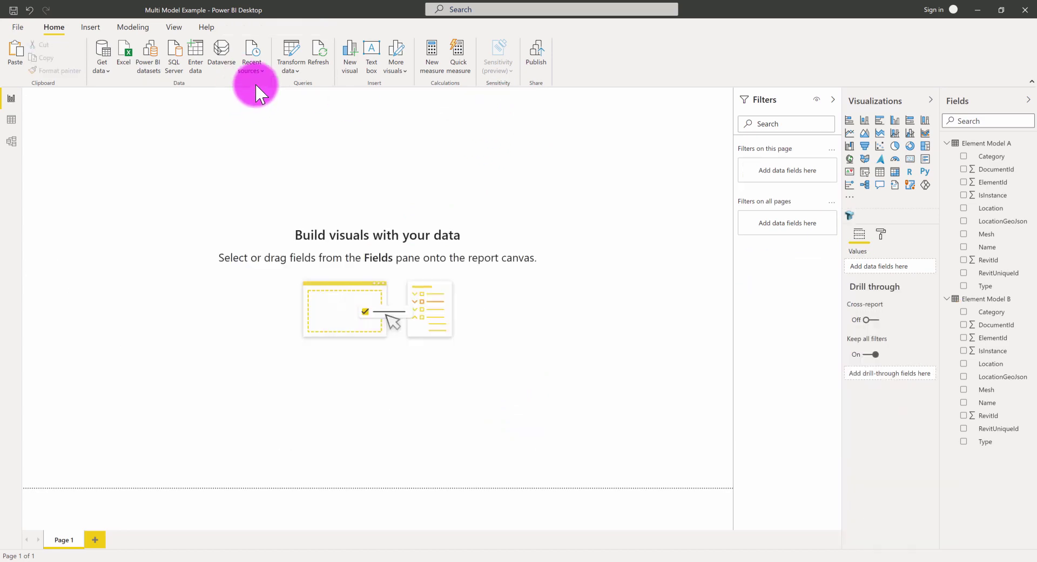
pyautogui.click(293, 48)
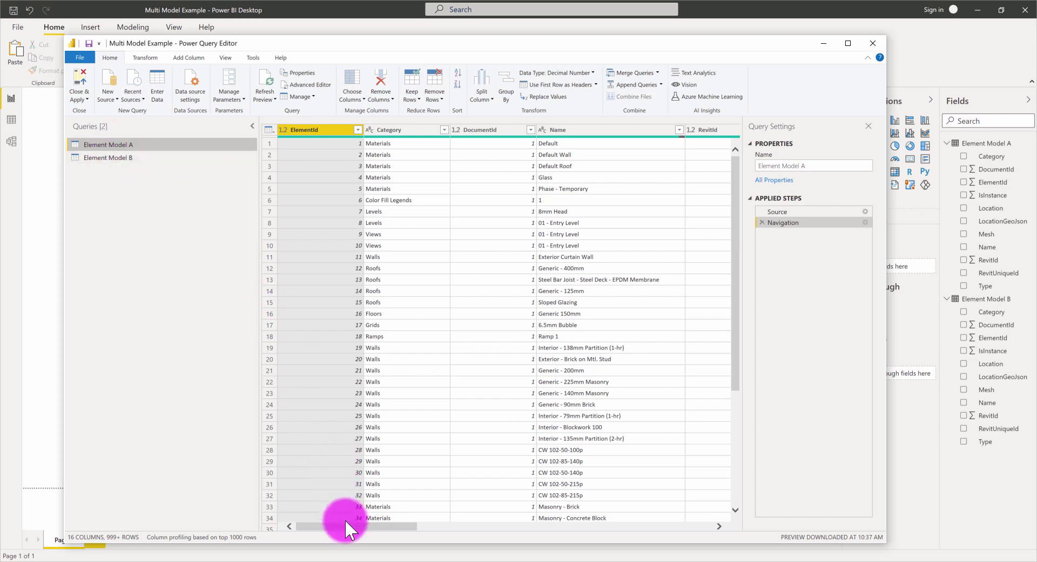
pyautogui.moveTo(346, 526)
pyautogui.mouseDown()
pyautogui.moveTo(358, 525)
pyautogui.moveTo(345, 525)
pyautogui.mouseUp()
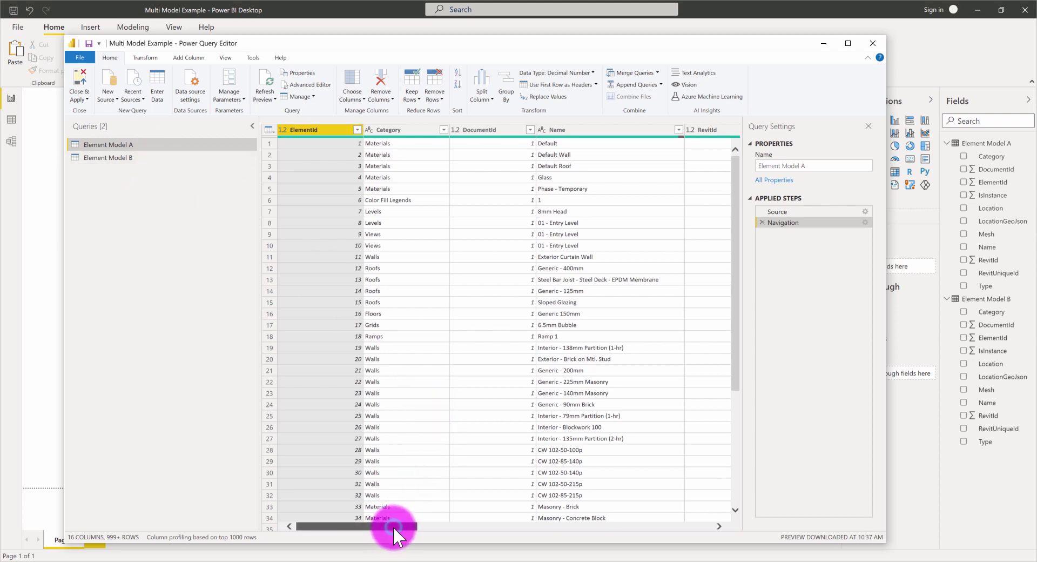
# Step: Add a custom column named Model with formula = 1 to Element Model A
pyautogui.click(192, 58)
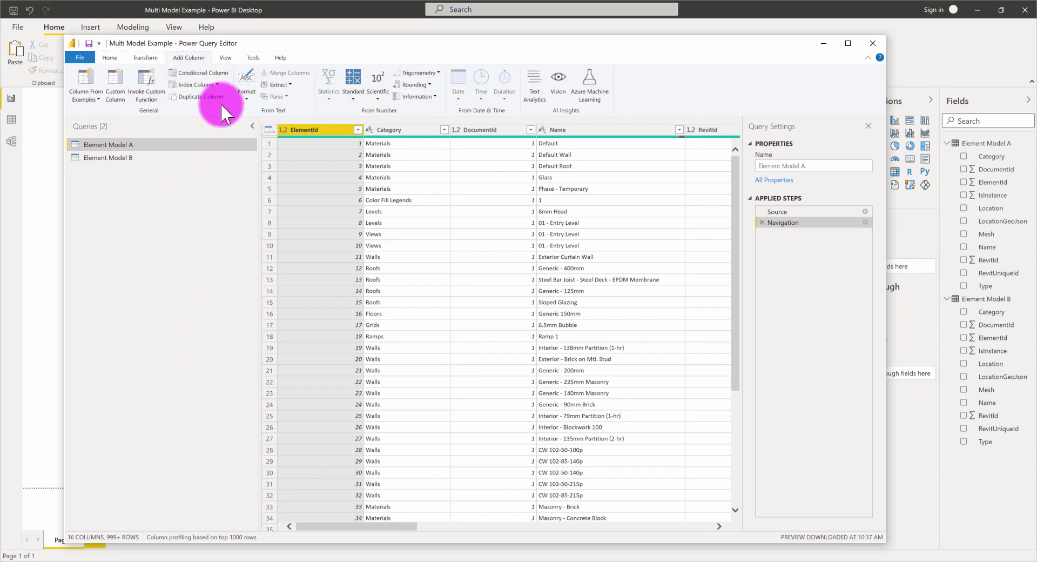
pyautogui.click(115, 76)
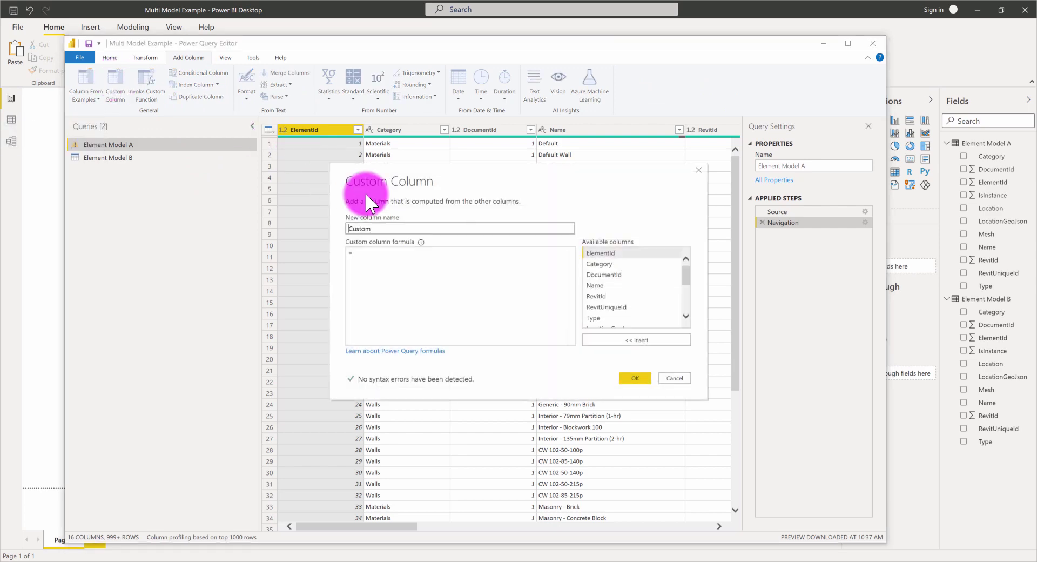
pyautogui.write('Model')
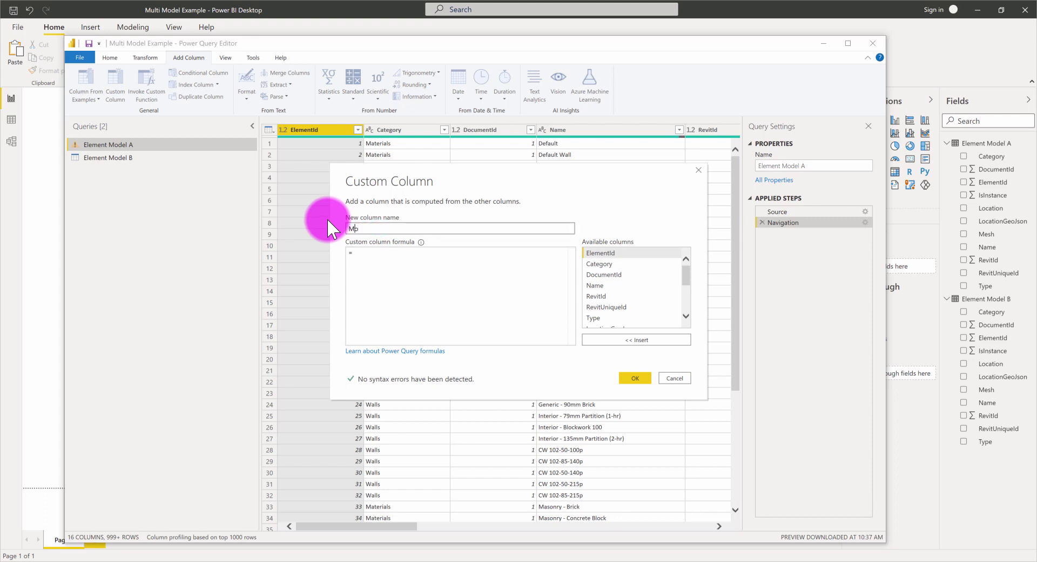
pyautogui.click(377, 261)
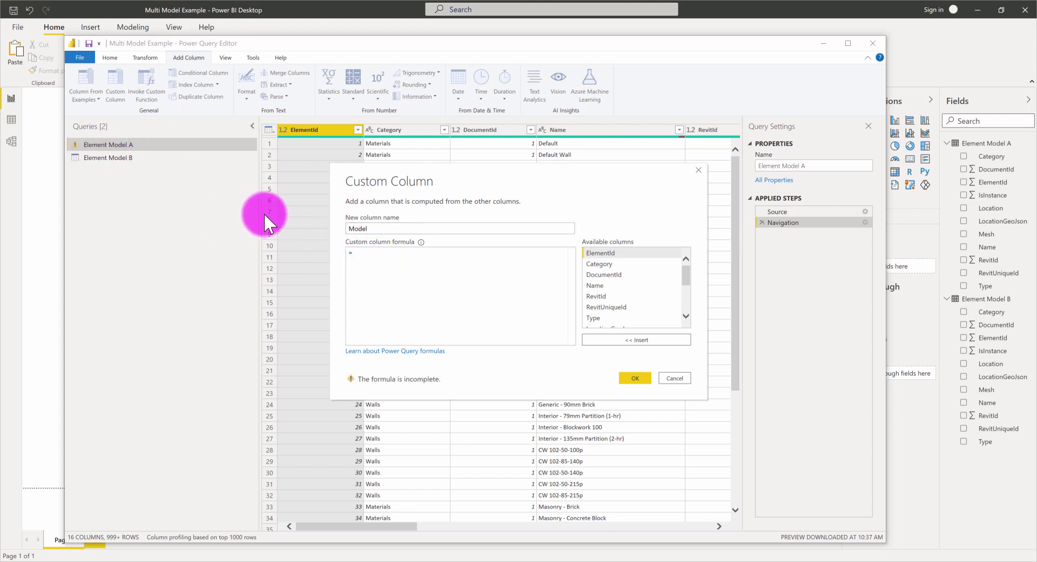
pyautogui.write('1')
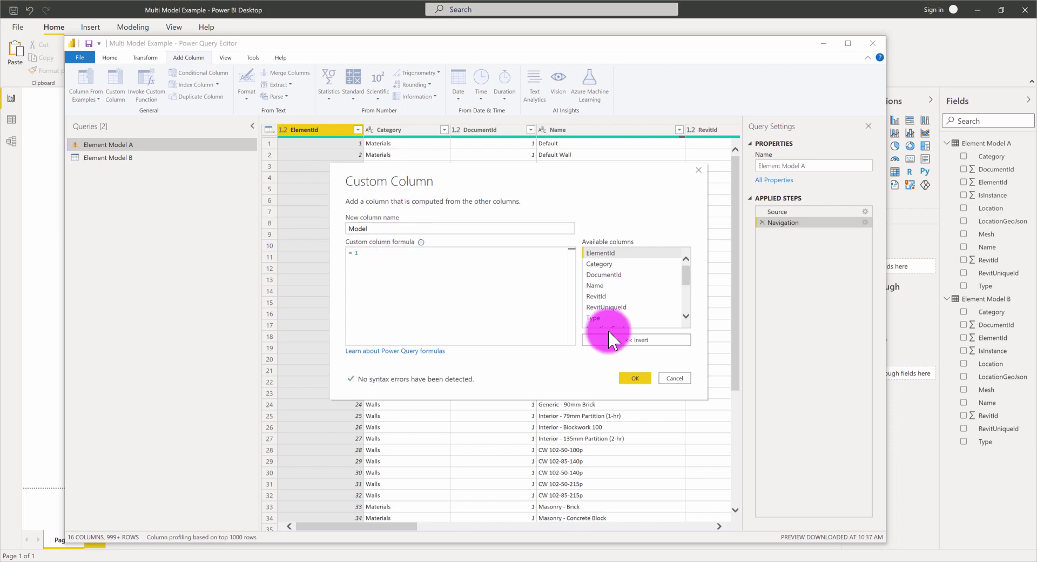
pyautogui.click(633, 374)
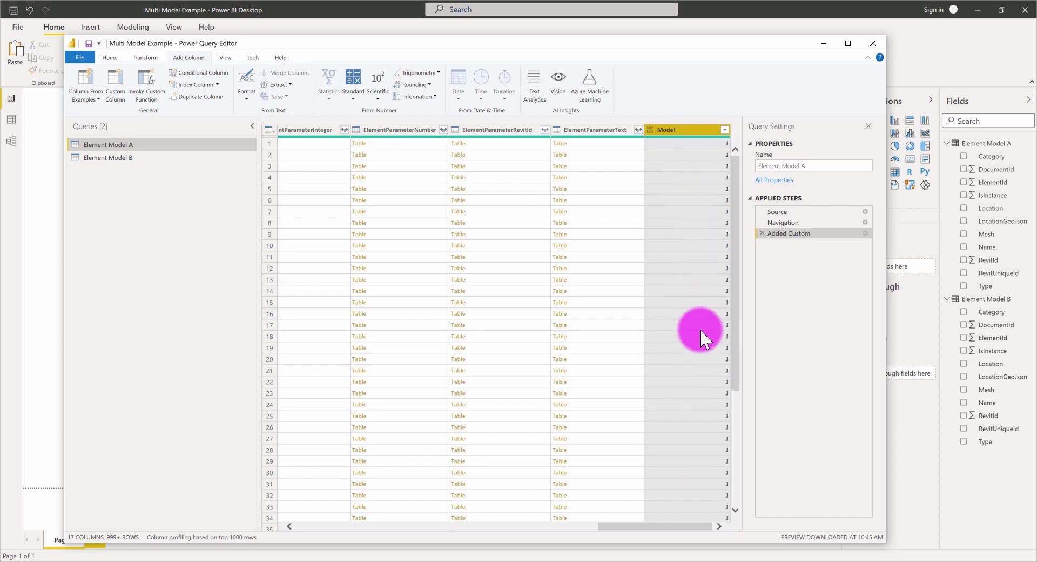
# Step: Select Element Model B and add a custom column named Model with formula = 2
pyautogui.click(106, 157)
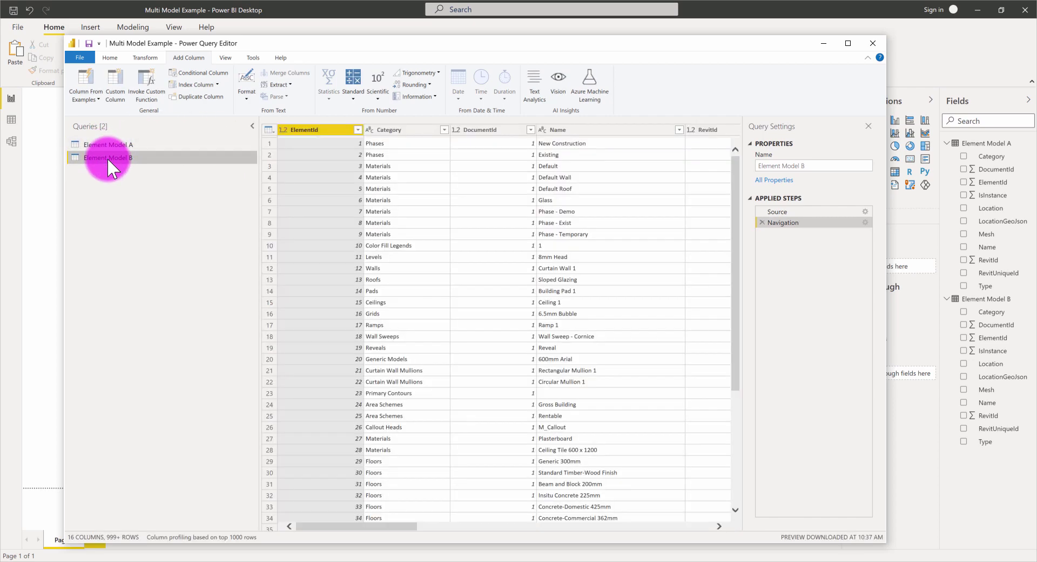
pyautogui.click(116, 76)
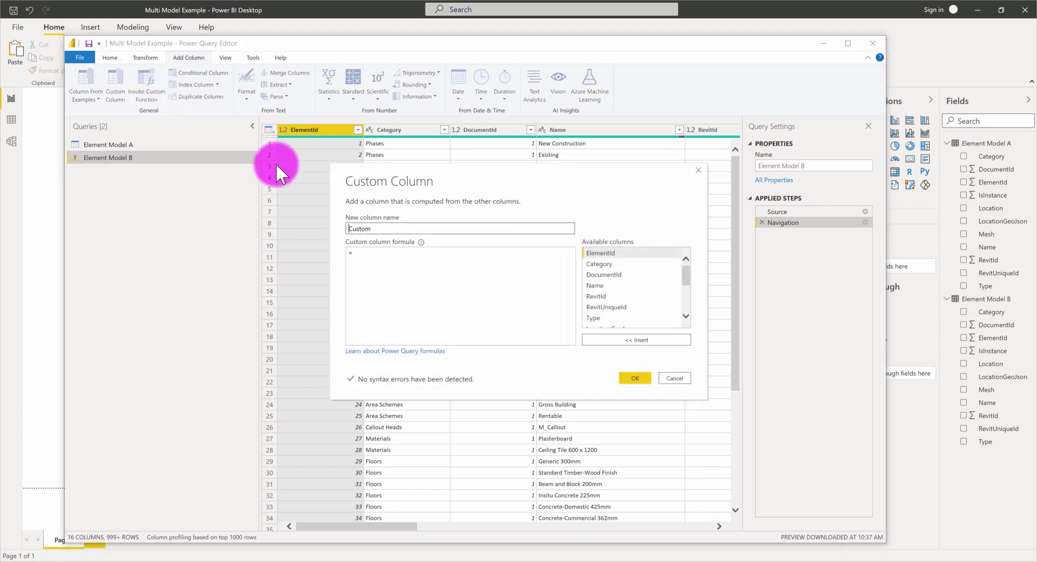
pyautogui.doubleClick(354, 228)
pyautogui.write('M')
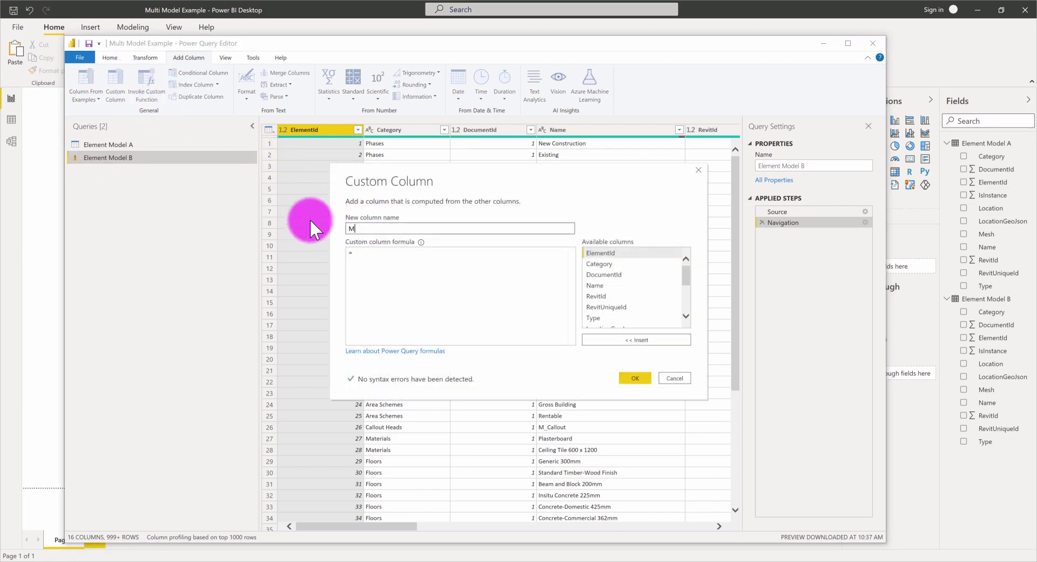
pyautogui.write('odel')
pyautogui.click(396, 280)
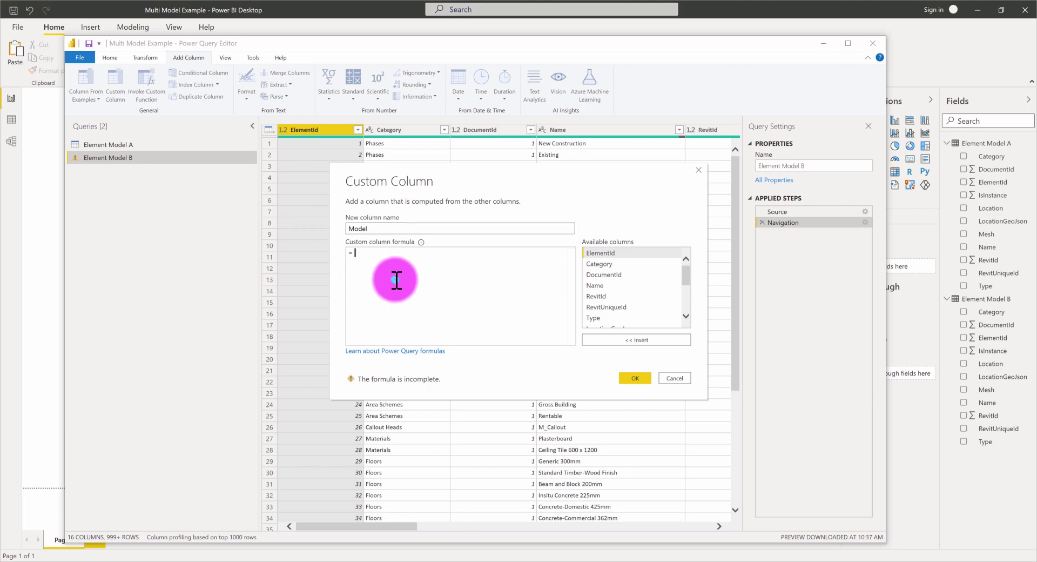
pyautogui.write('2')
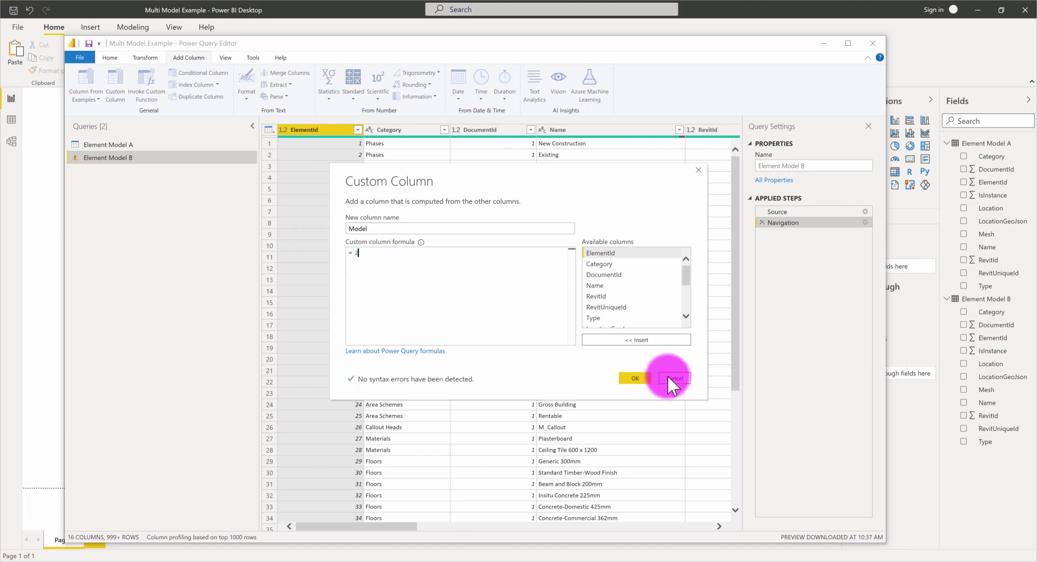
pyautogui.click(637, 377)
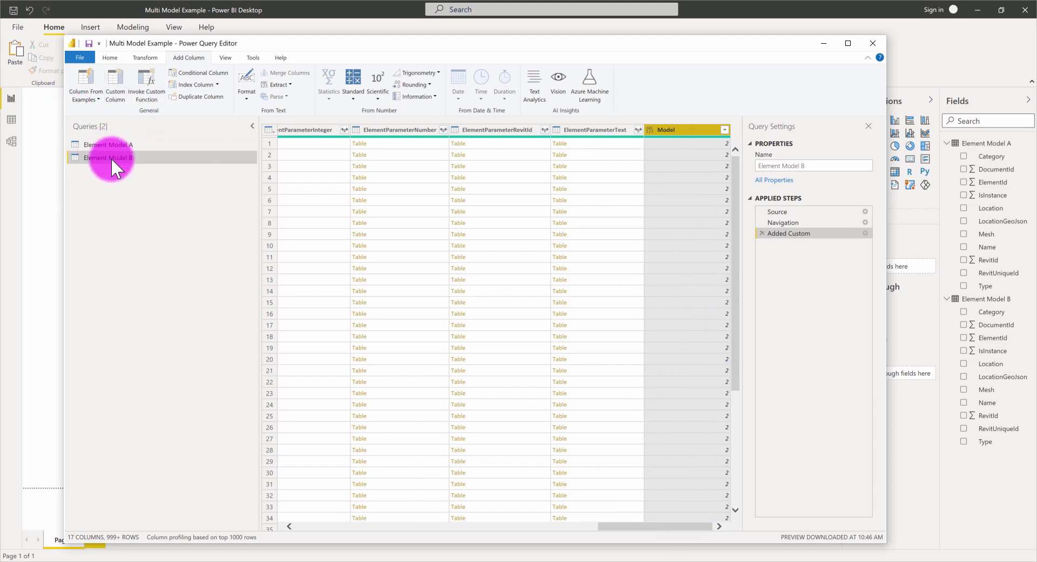
pyautogui.click(133, 198)
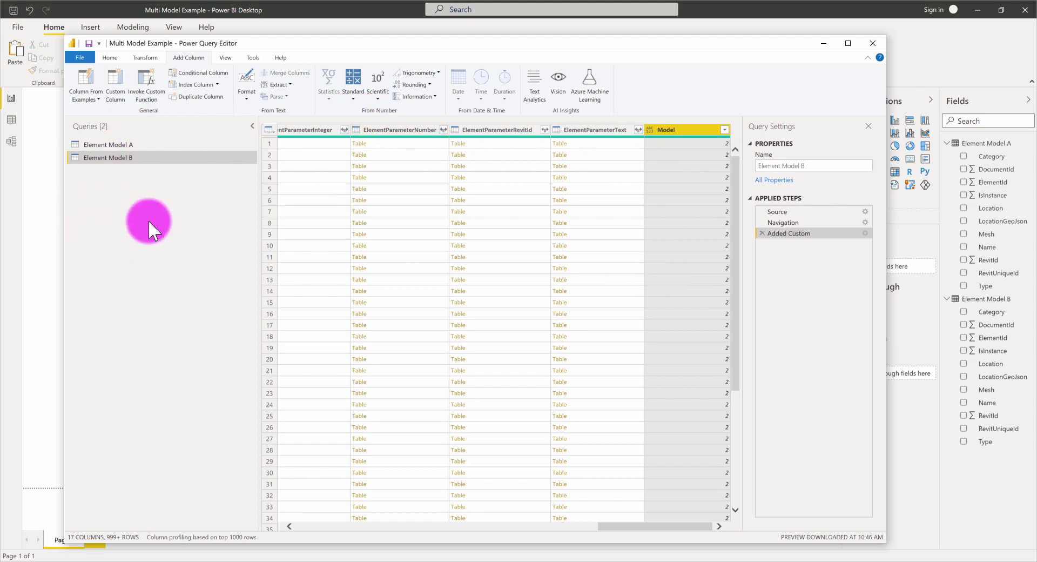
# Step: Choose Append Queries as New from the Home tab's Append Queries dropdown
pyautogui.click(109, 57)
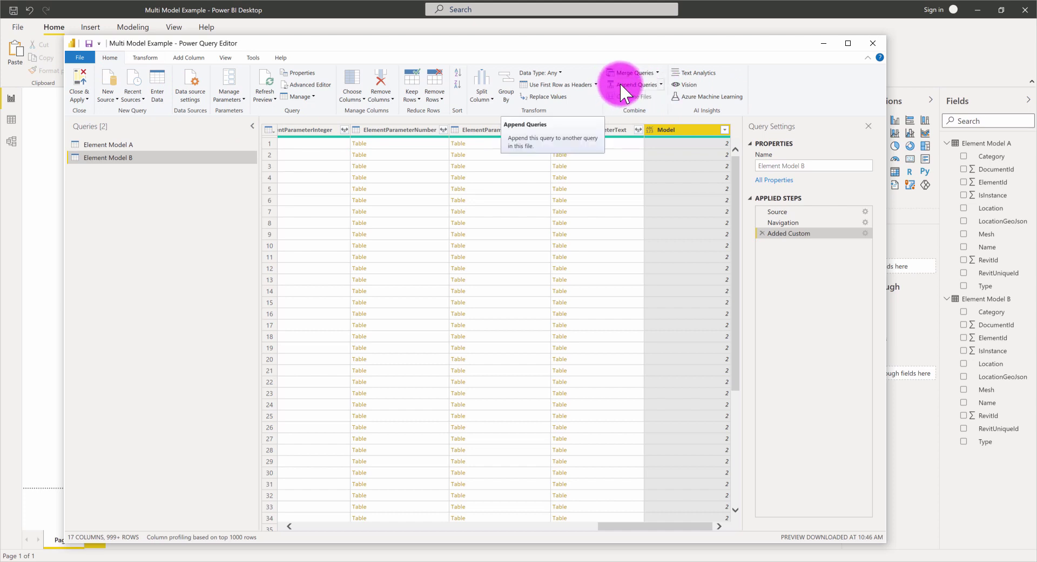
pyautogui.click(659, 84)
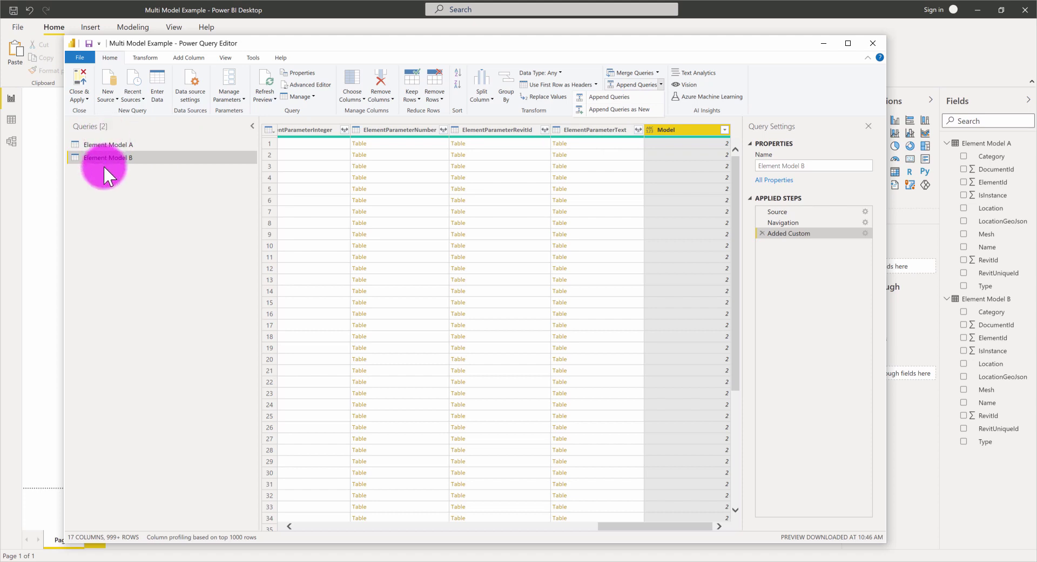
pyautogui.click(640, 110)
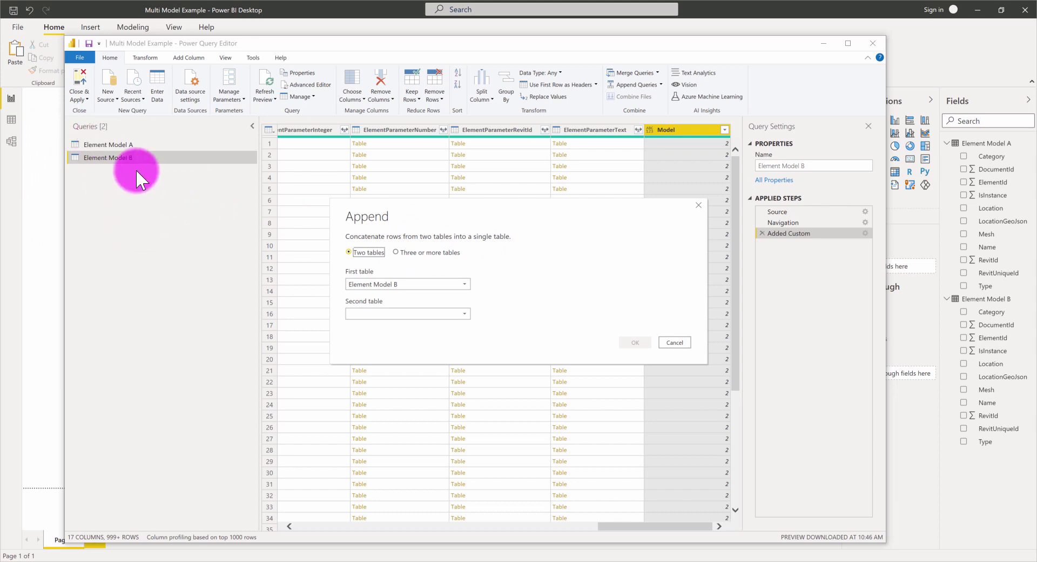
# Step: Append Element Model A as first table and Element Model B as second table
pyautogui.click(463, 282)
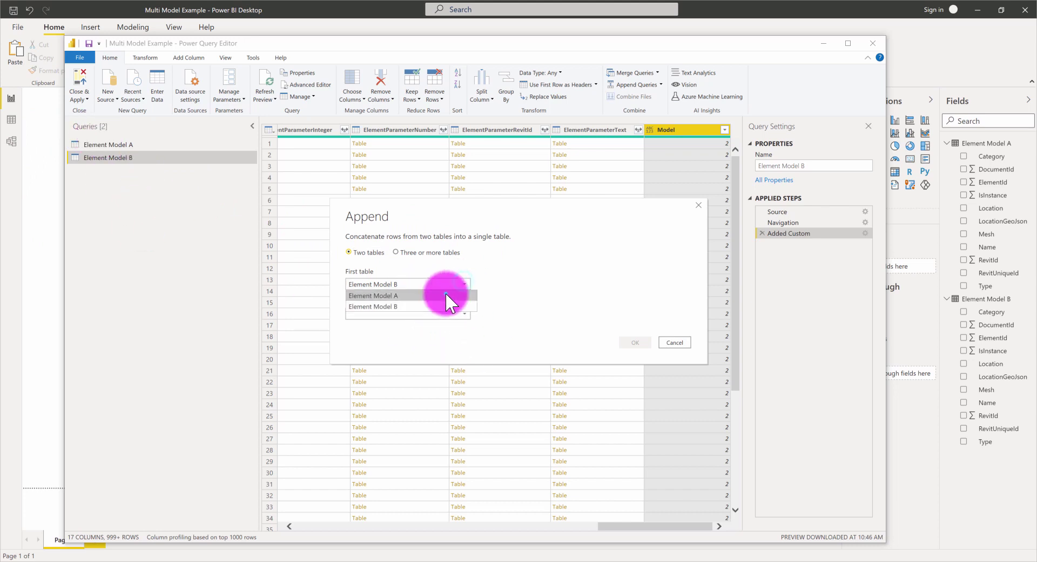
pyautogui.click(445, 293)
pyautogui.click(464, 314)
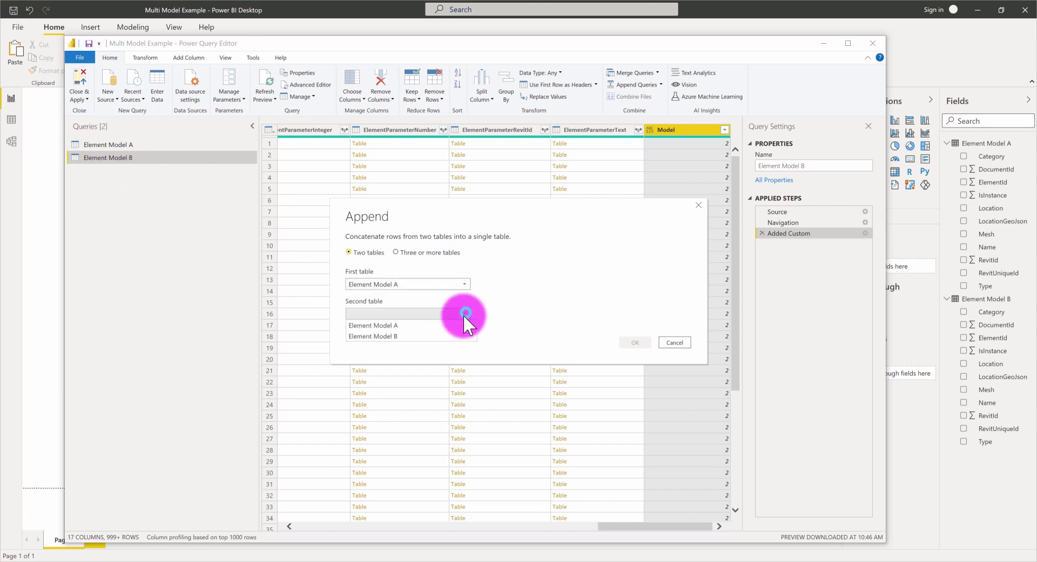
pyautogui.click(430, 337)
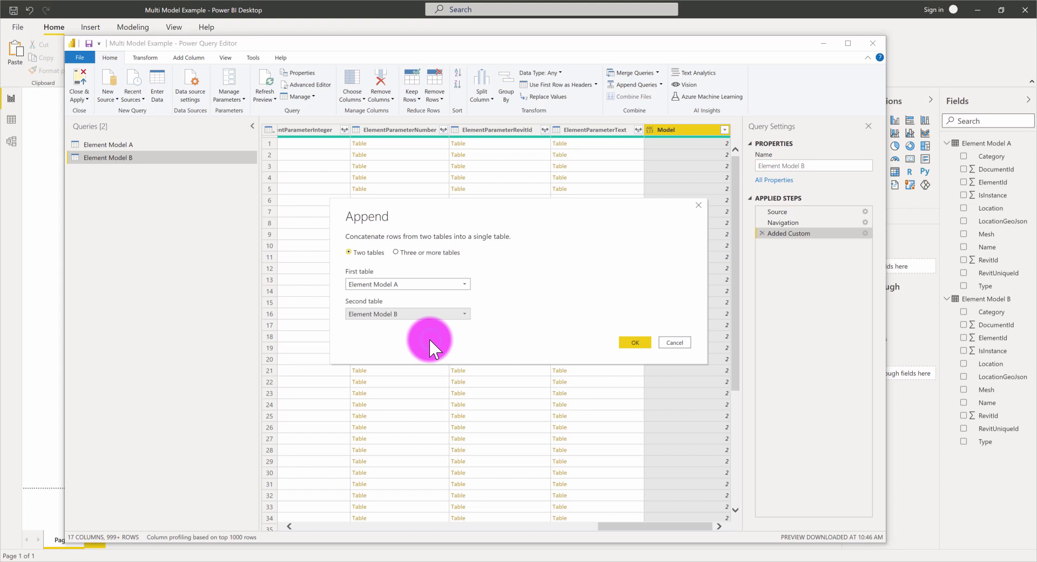
pyautogui.click(394, 251)
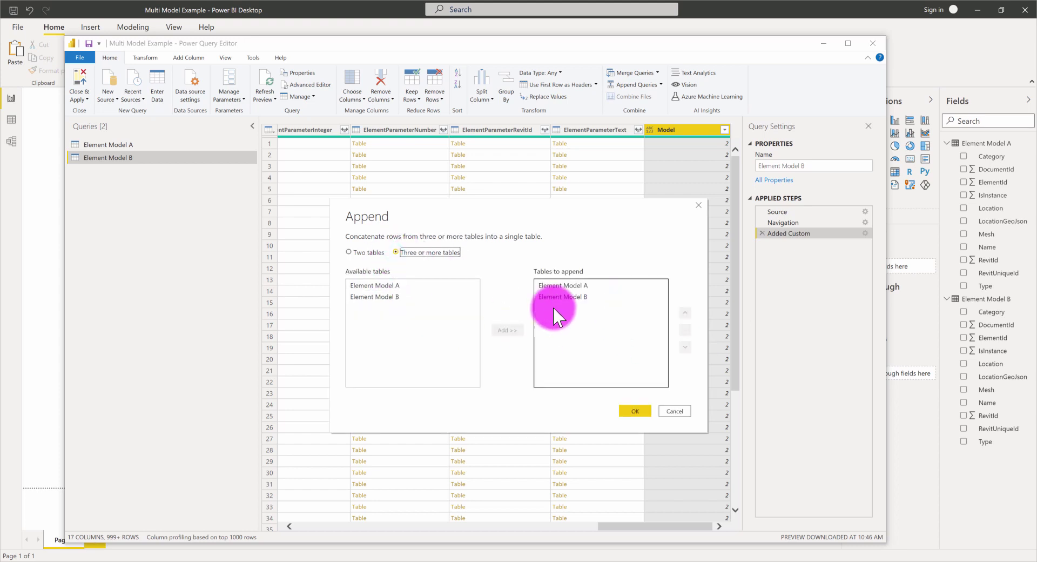
pyautogui.click(479, 319)
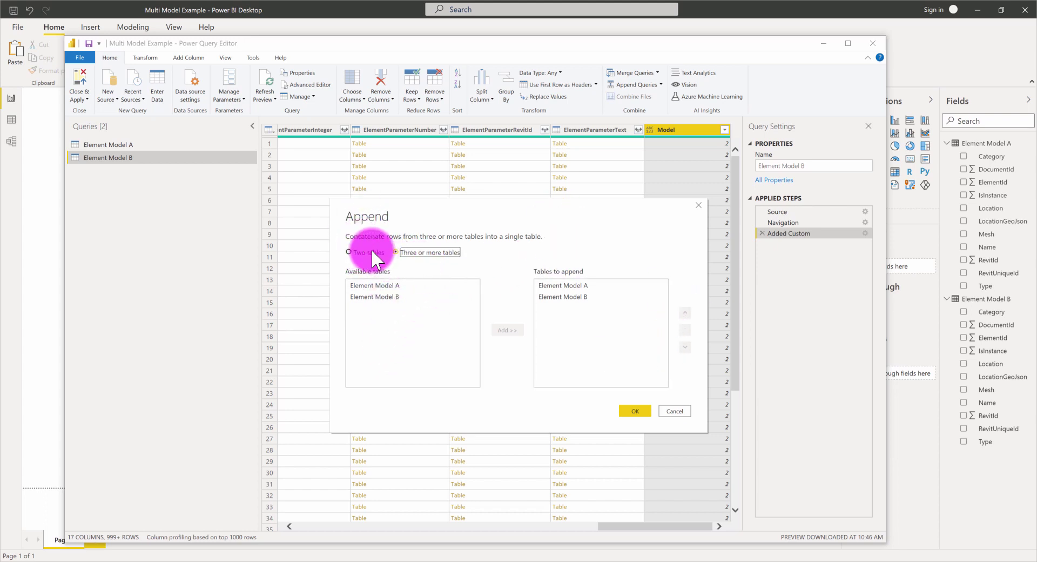
pyautogui.click(351, 250)
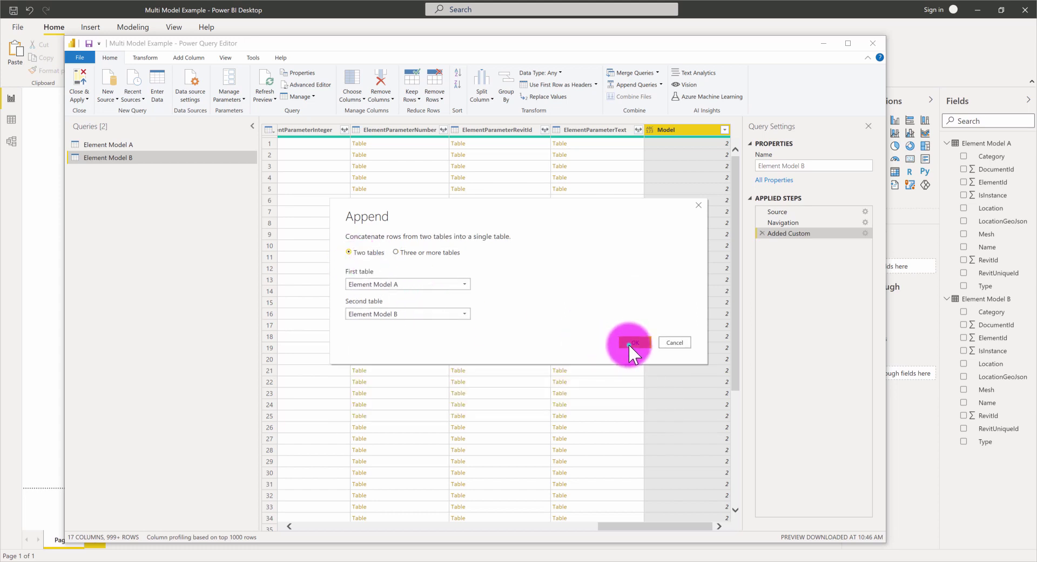
pyautogui.click(627, 343)
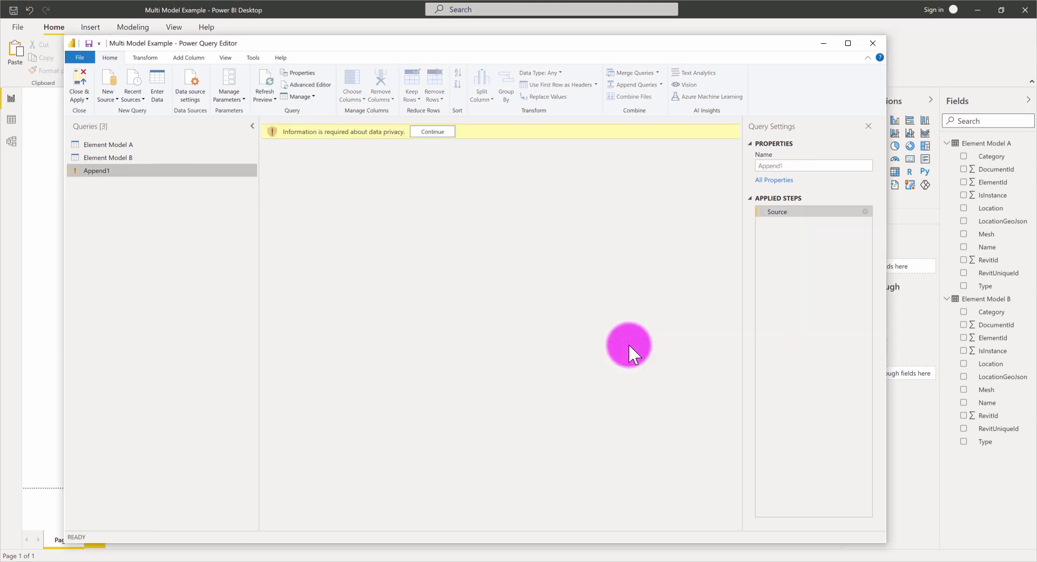
pyautogui.click(433, 131)
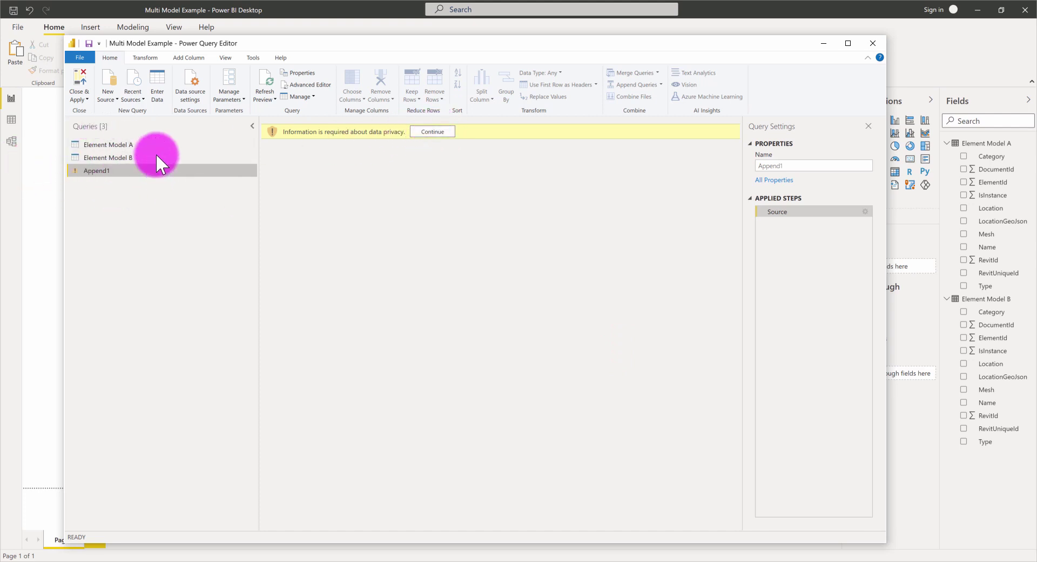
# Step: Continue past the privacy warning, tick Ignore Privacy Levels checks for this file, and save
pyautogui.click(435, 132)
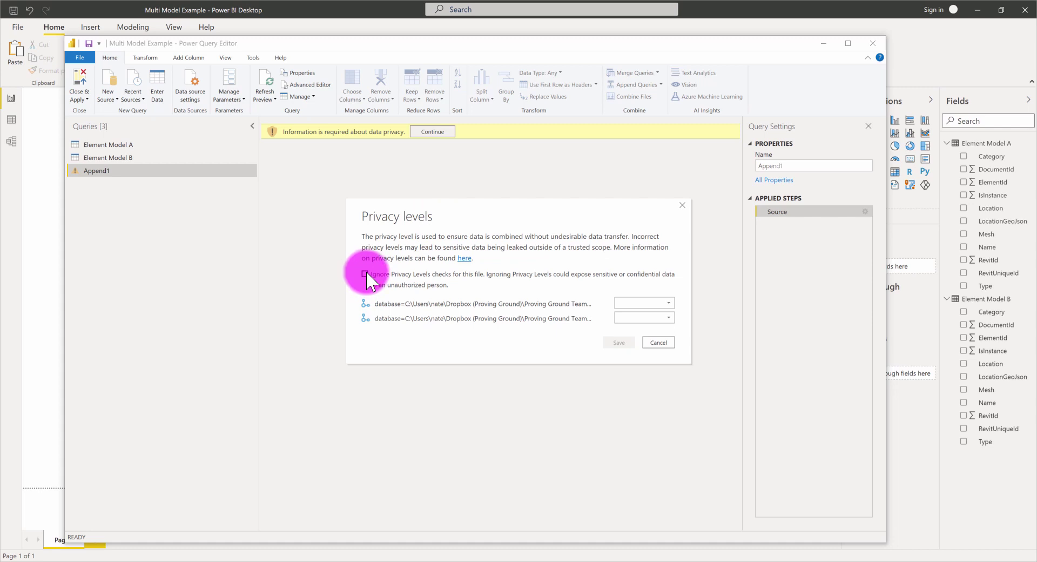
pyautogui.click(365, 274)
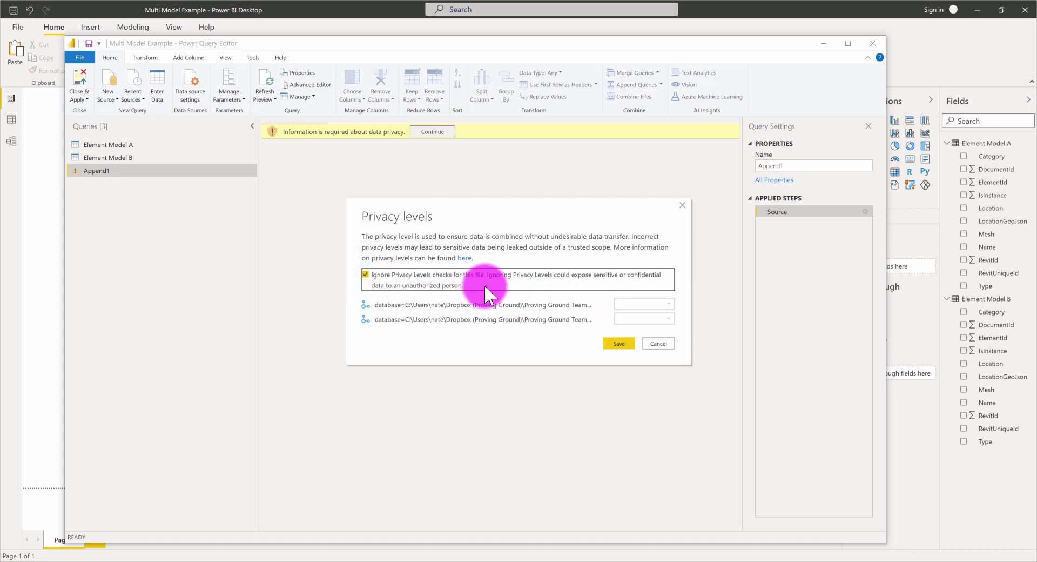
pyautogui.click(619, 342)
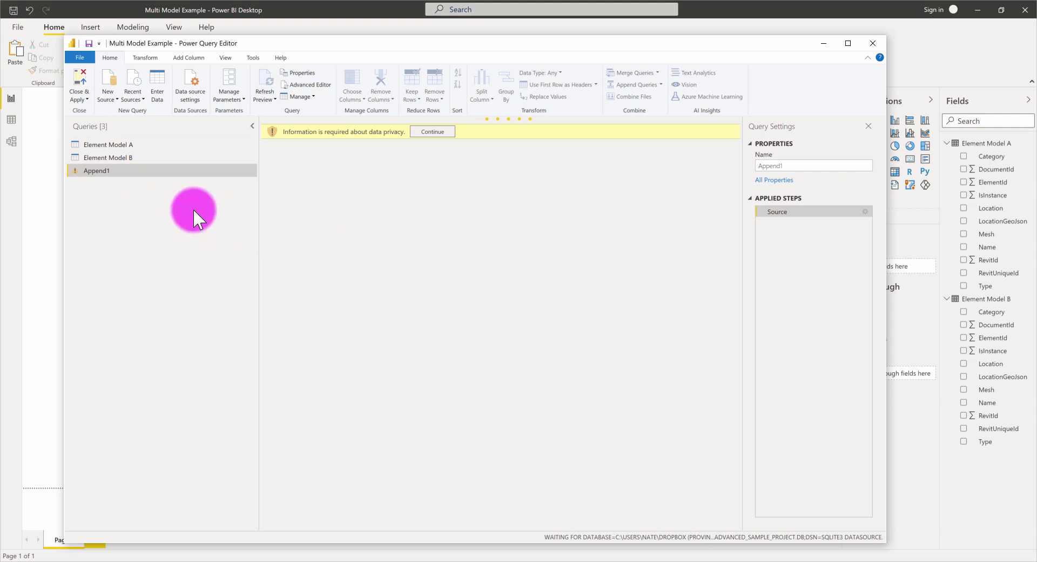
# Step: Rename the Append1 query to 'Element' in the Queries pane
pyautogui.click(126, 157)
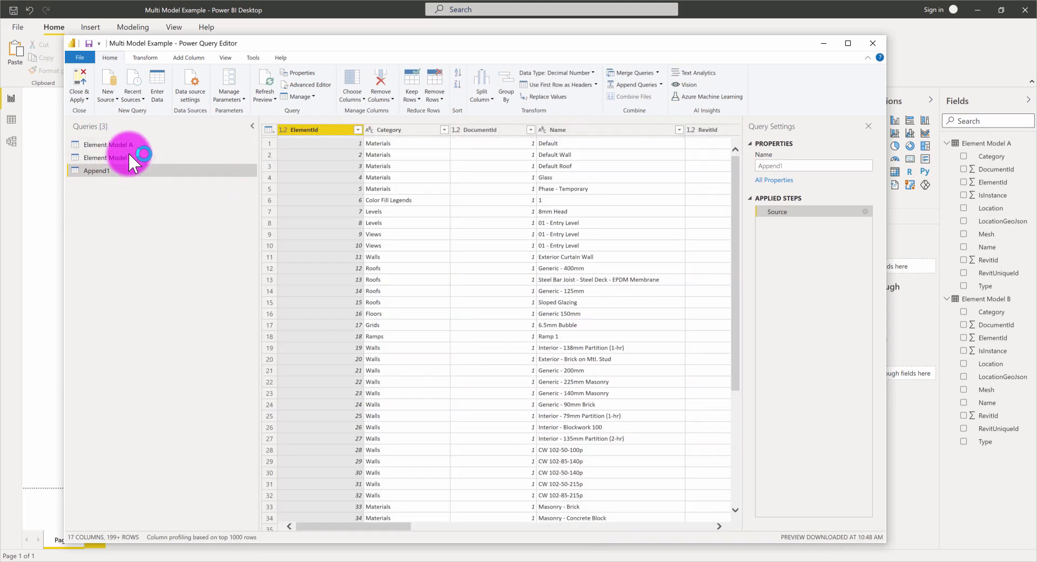
pyautogui.moveTo(99, 172); pyautogui.dragTo(79, 172)
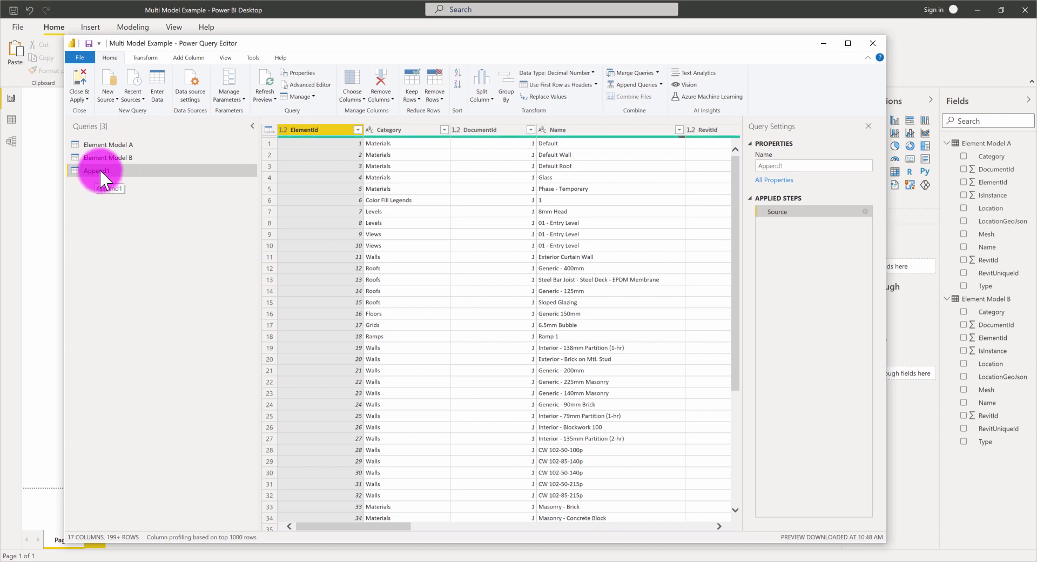
pyautogui.rightClick(99, 170)
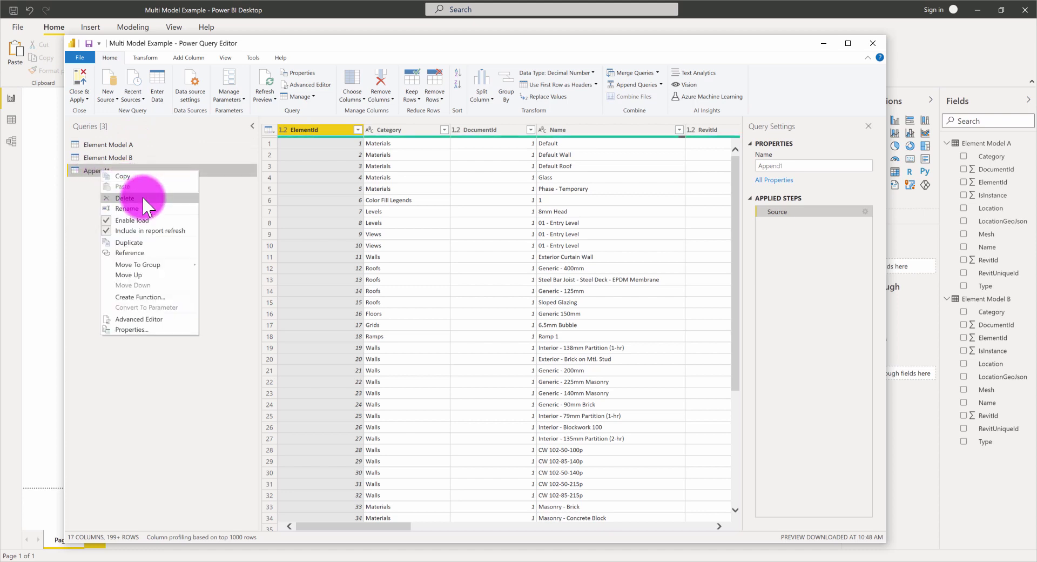
pyautogui.click(145, 208)
pyautogui.write('Element')
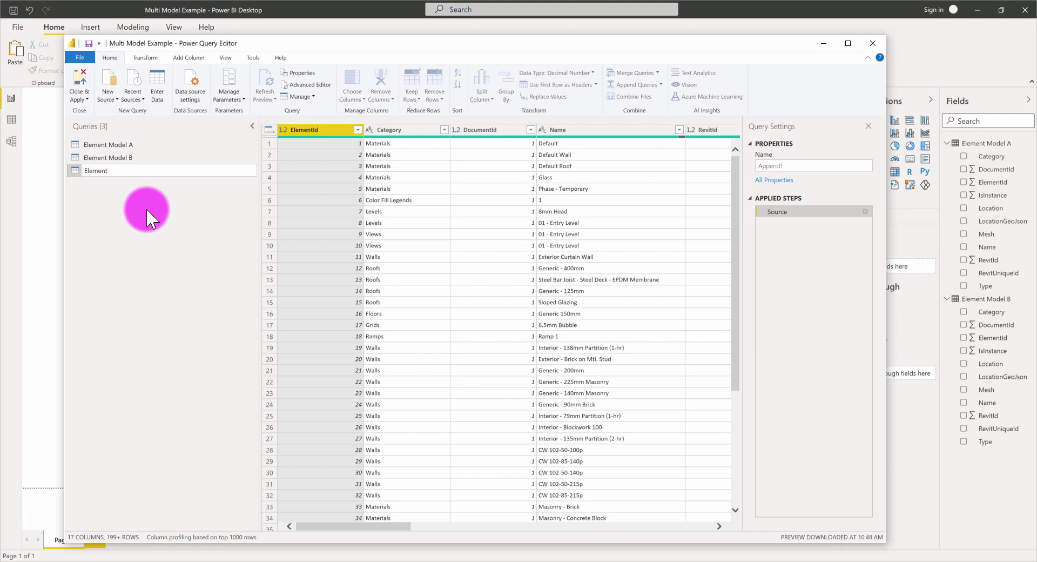
pyautogui.press('Return')
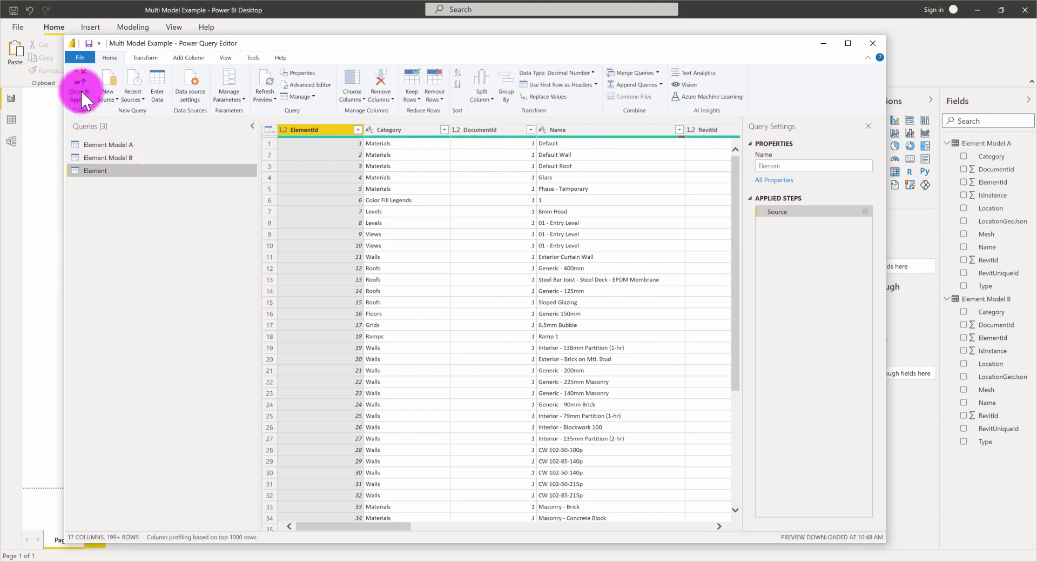
# Step: Apply the query changes, collapse Element Model A and Element Model B, and expand Element
pyautogui.click(82, 76)
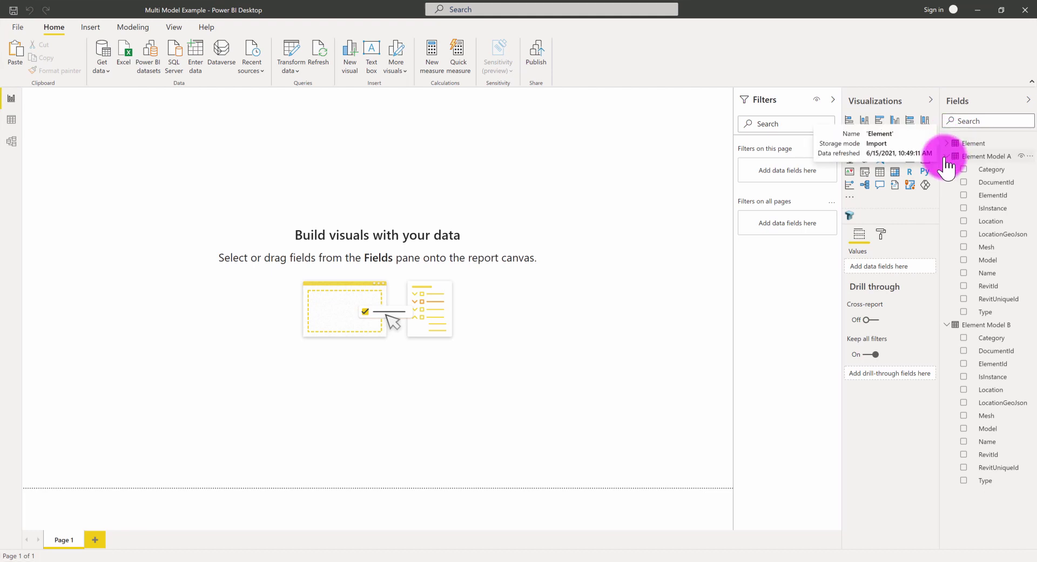
pyautogui.click(944, 156)
pyautogui.click(946, 170)
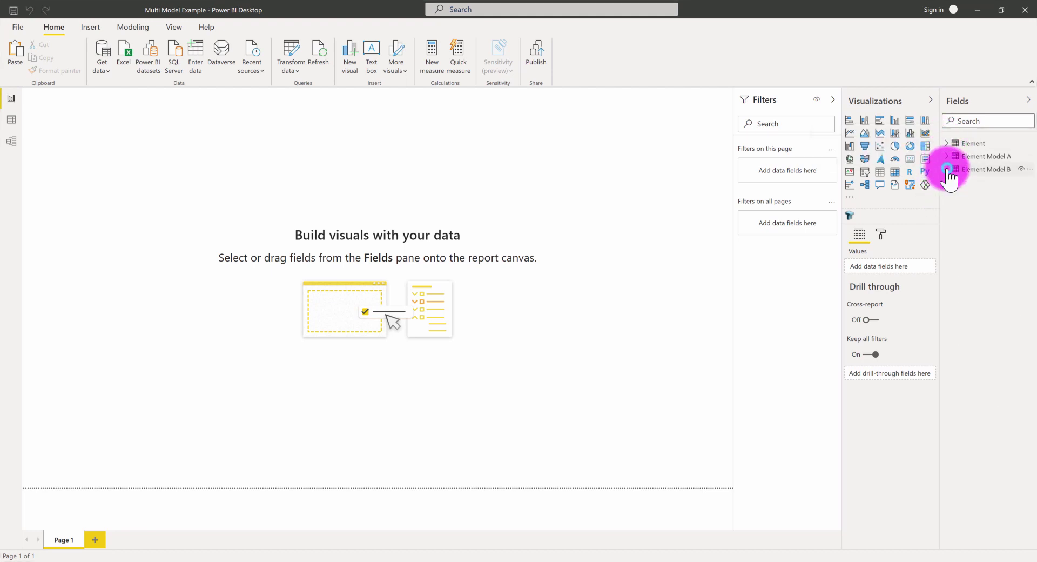
pyautogui.click(947, 143)
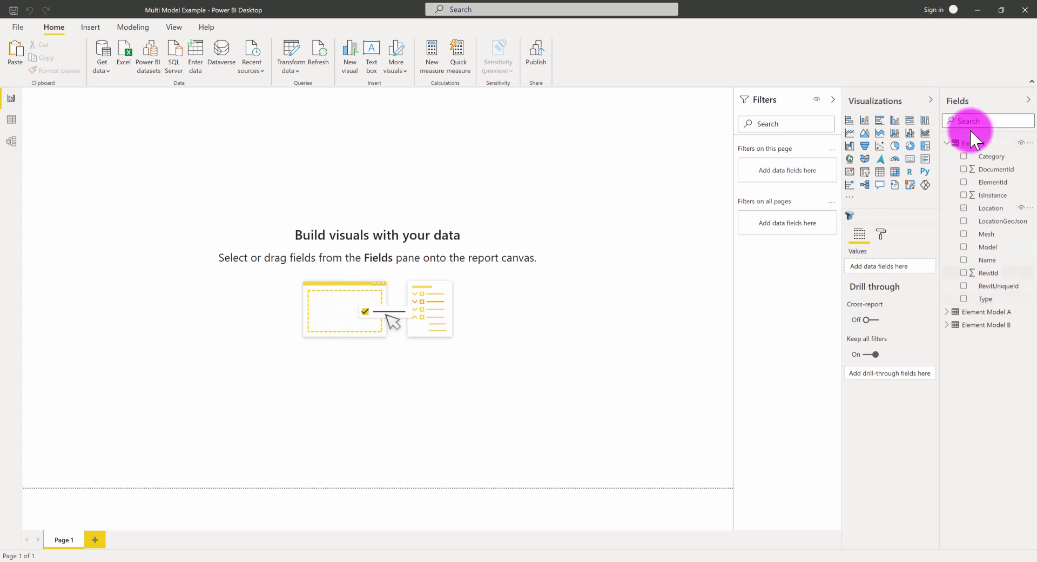
# Step: Add a Tracer 3D visual, enlarge it across the page, and render the Mesh field as geometry
pyautogui.click(849, 216)
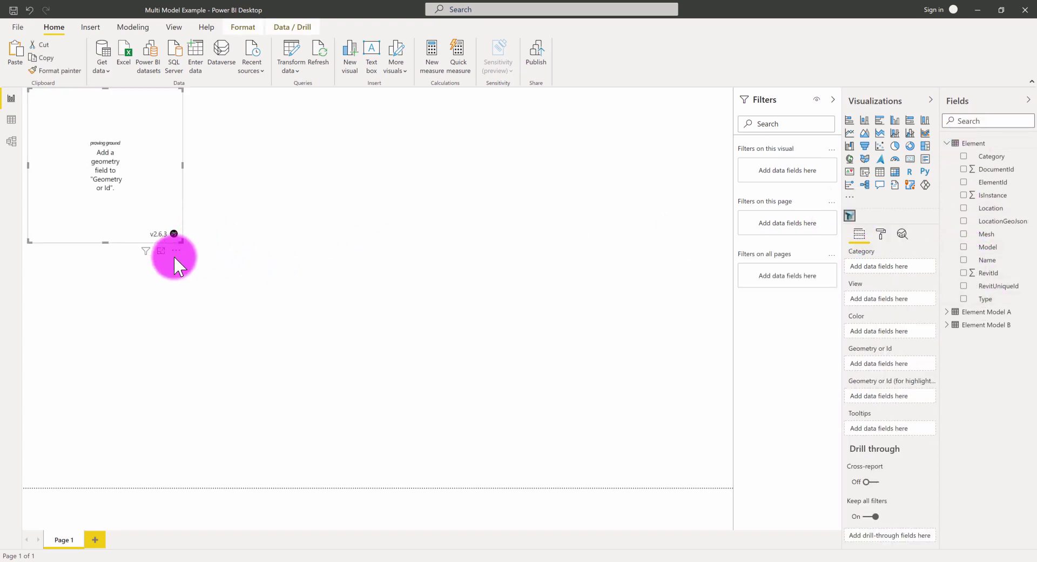
pyautogui.moveTo(198, 263); pyautogui.dragTo(626, 432)
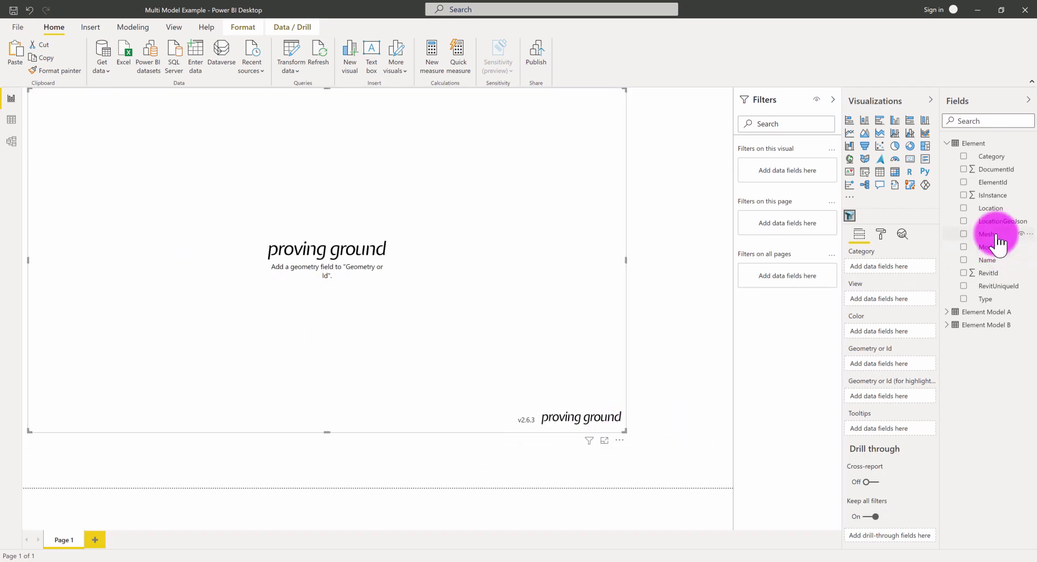
pyautogui.moveTo(995, 236); pyautogui.dragTo(884, 363)
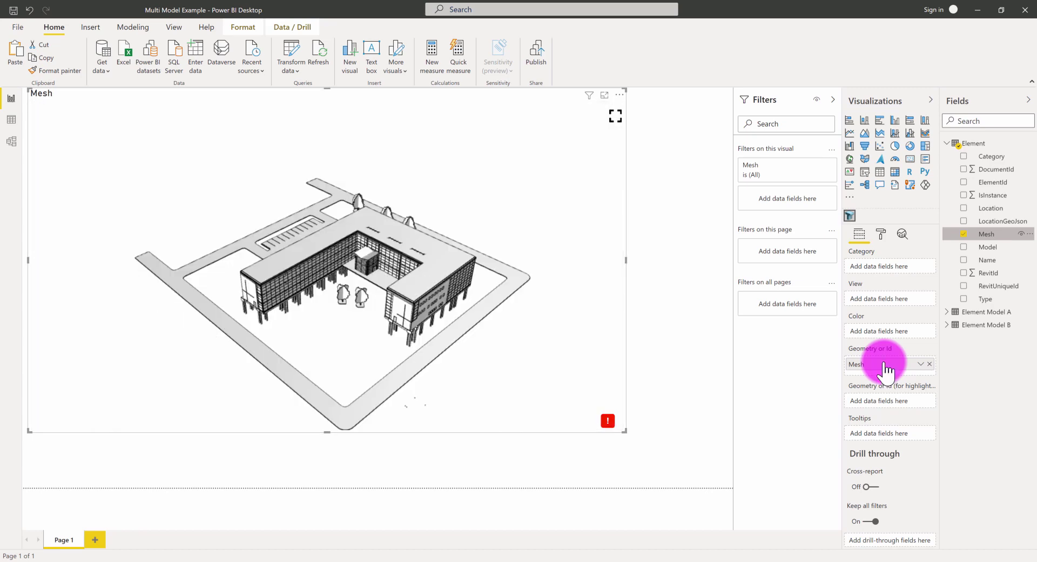
# Step: Orbit the building to a new angle, narrow the 3D visual slightly, and deselect it
pyautogui.moveTo(351, 288); pyautogui.dragTo(414, 293)
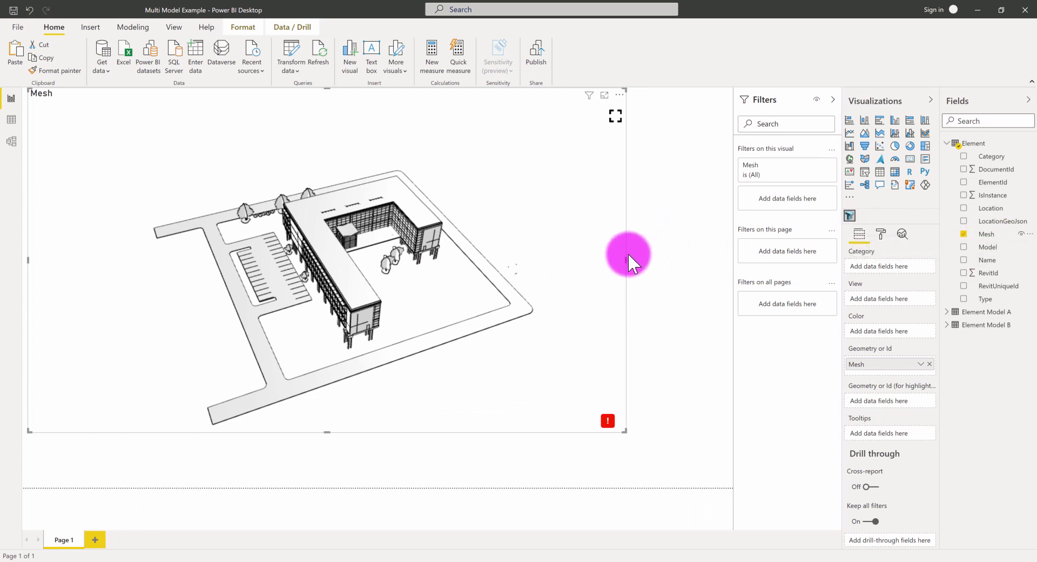
pyautogui.moveTo(624, 258); pyautogui.dragTo(591, 260)
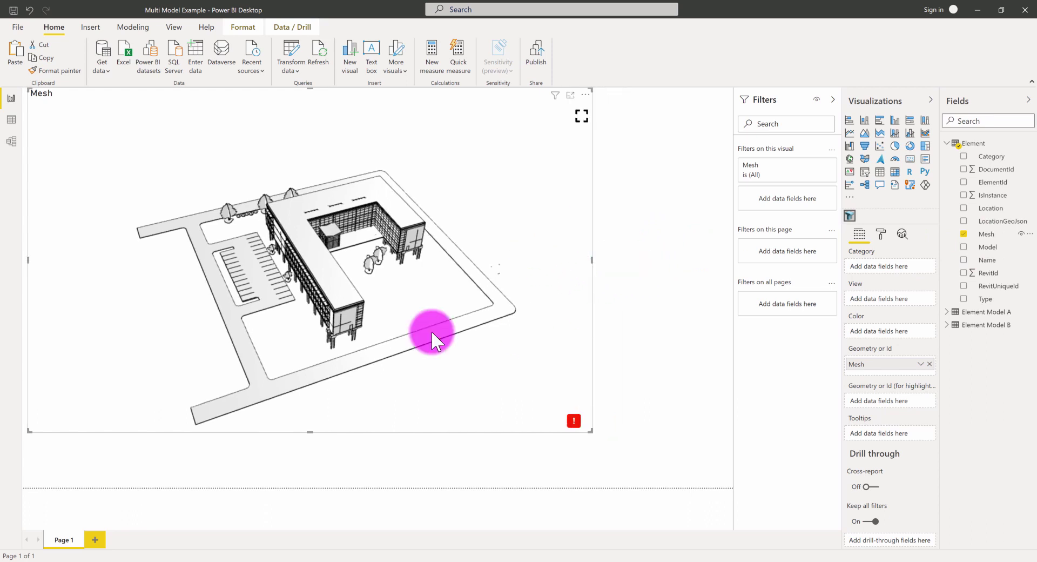
pyautogui.click(644, 229)
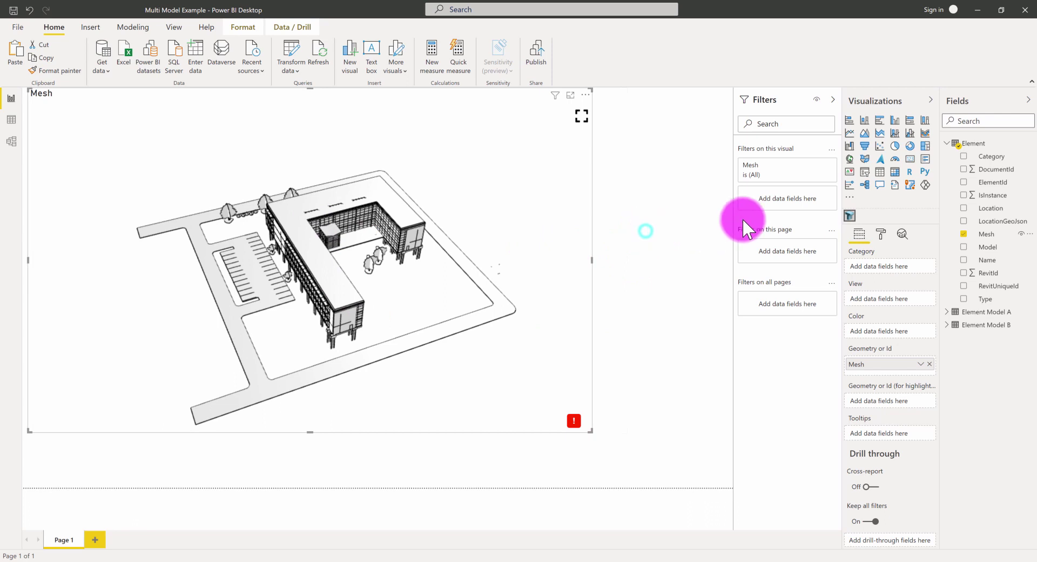
# Step: Add a Model slicer, filter it to model 2, and orbit and zoom that building
pyautogui.click(865, 172)
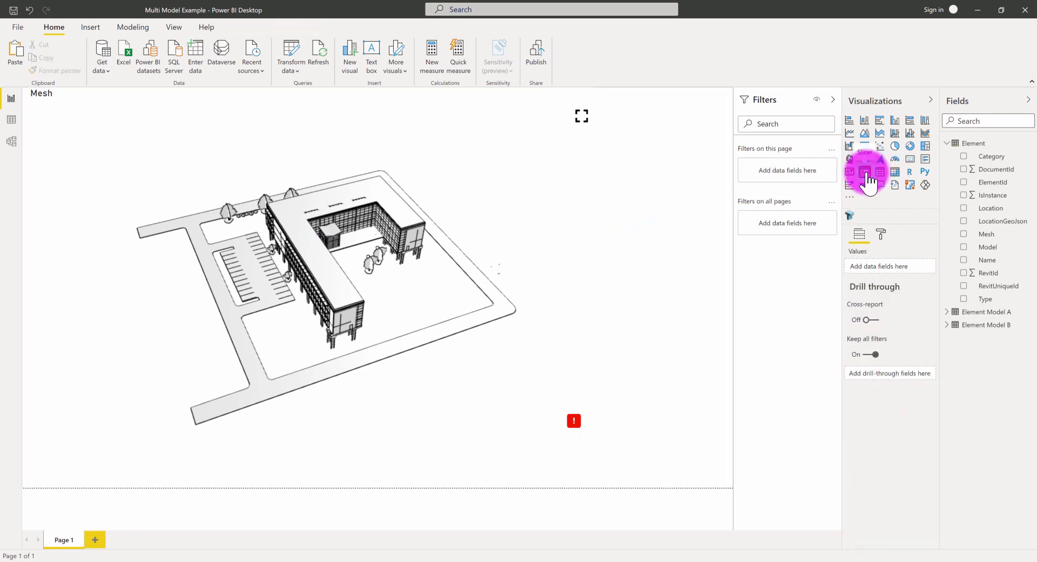
pyautogui.click(964, 247)
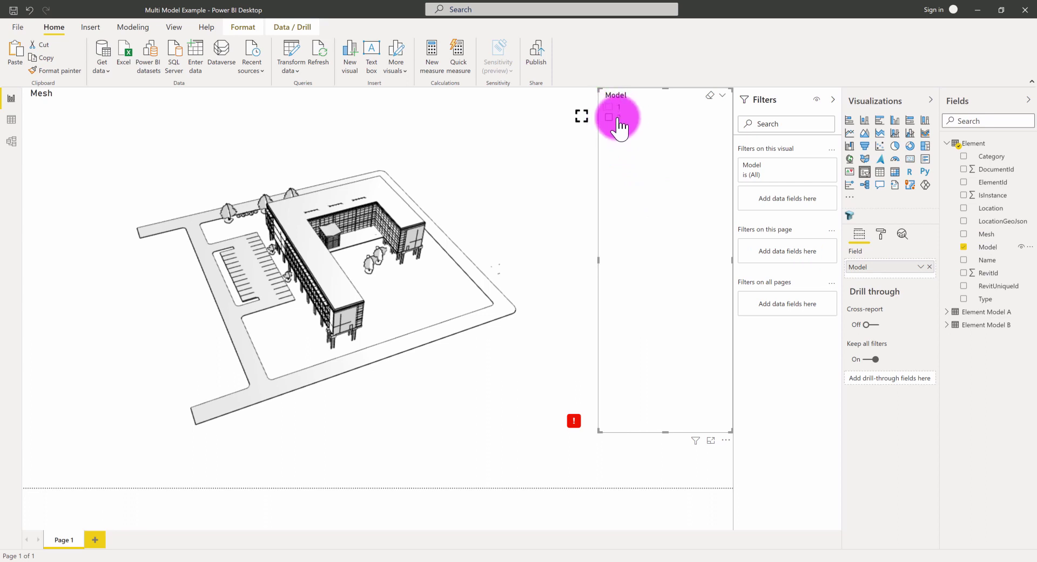
pyautogui.click(608, 119)
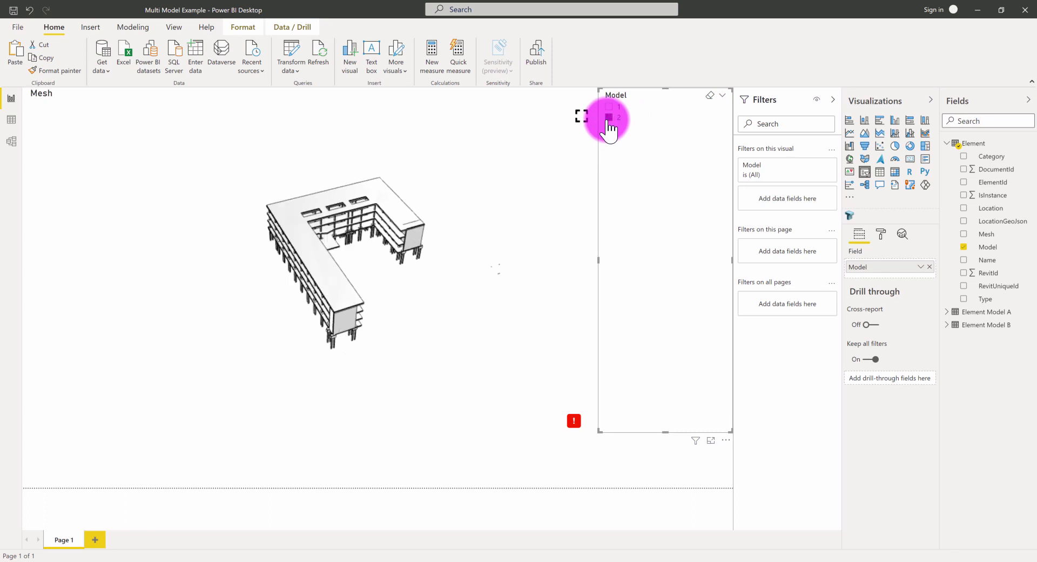
pyautogui.moveTo(299, 266); pyautogui.dragTo(359, 249)
pyautogui.scroll(5, 359, 247)
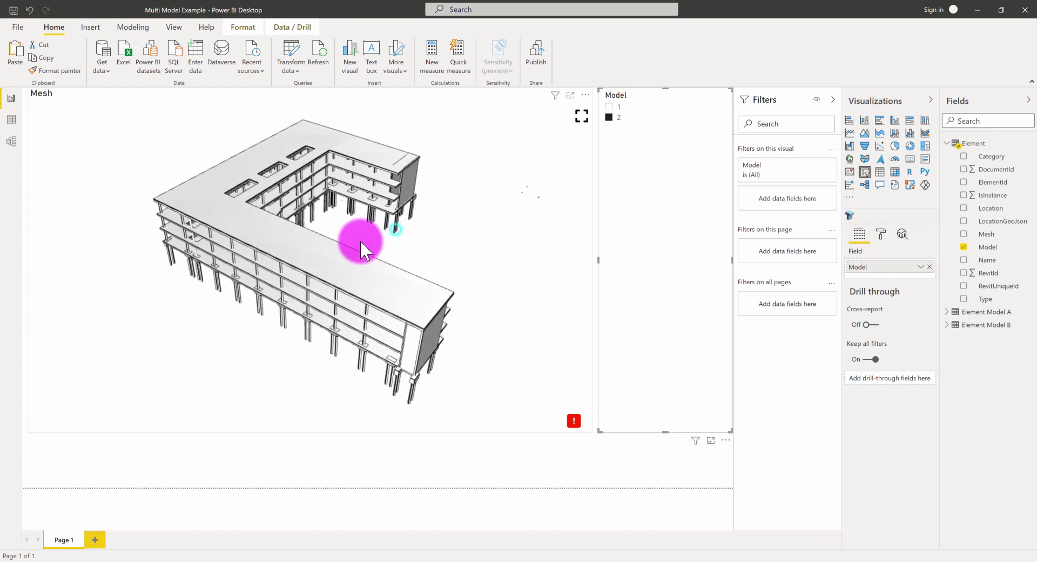
# Step: Show model 1 in the slicer, clear the selection again, and select the 3D mesh visual
pyautogui.click(609, 106)
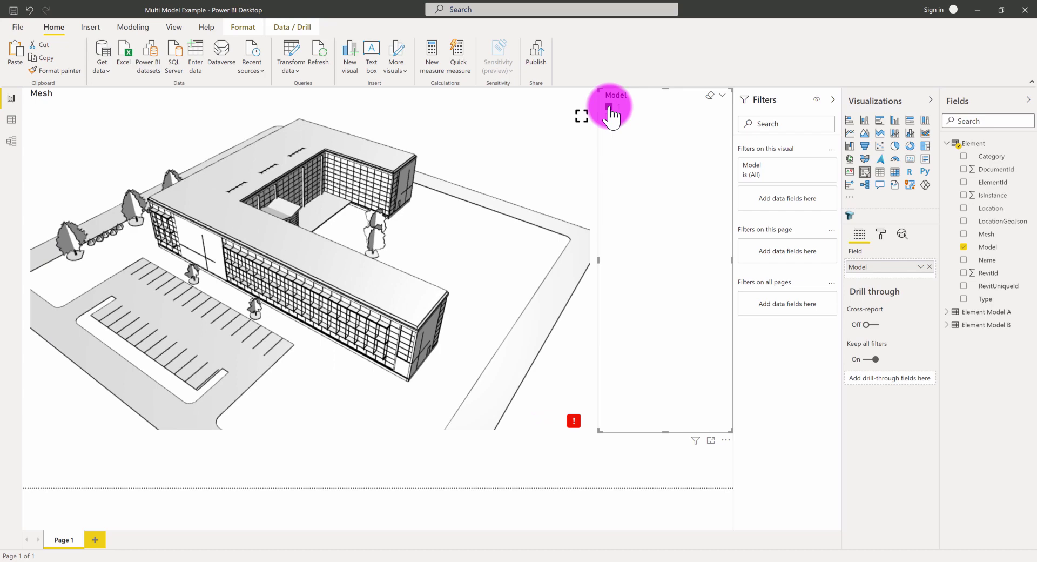
pyautogui.click(609, 107)
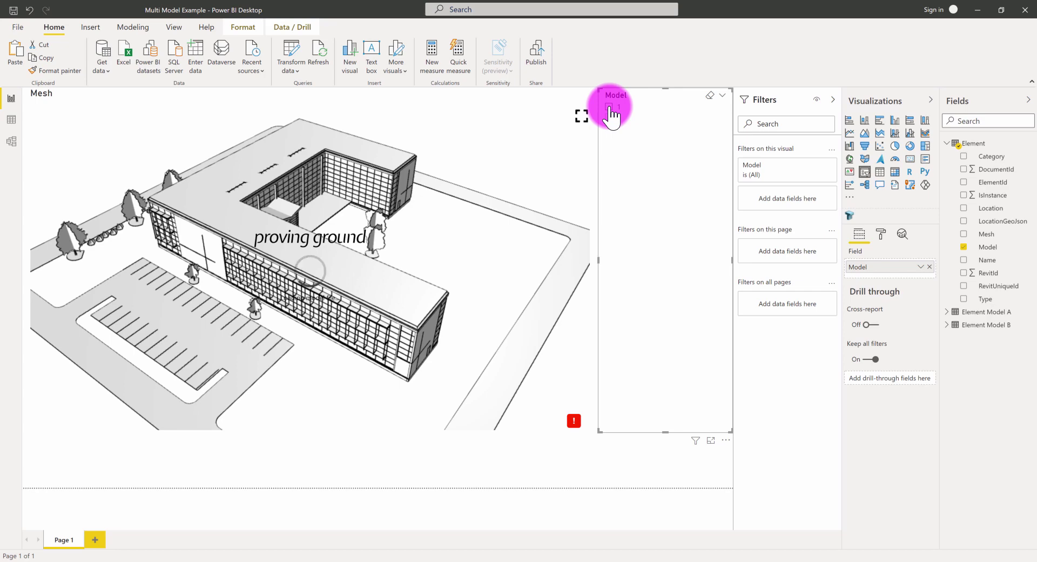
pyautogui.click(986, 249)
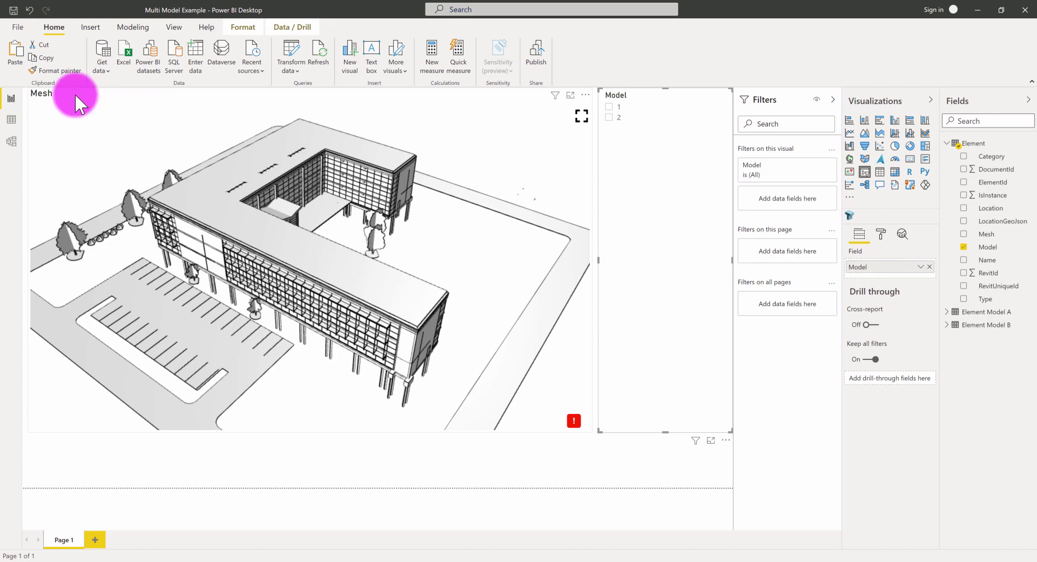
pyautogui.click(69, 95)
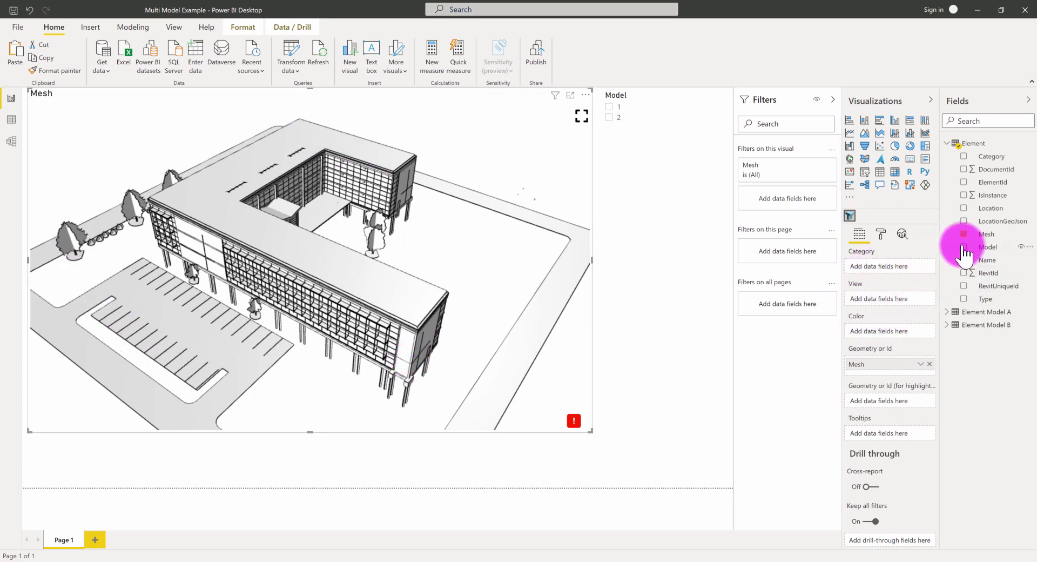
# Step: Put the Model field in the Tracer 3D View well to split the visual, then orbit both views
pyautogui.click(994, 247)
pyautogui.moveTo(995, 247); pyautogui.dragTo(879, 298)
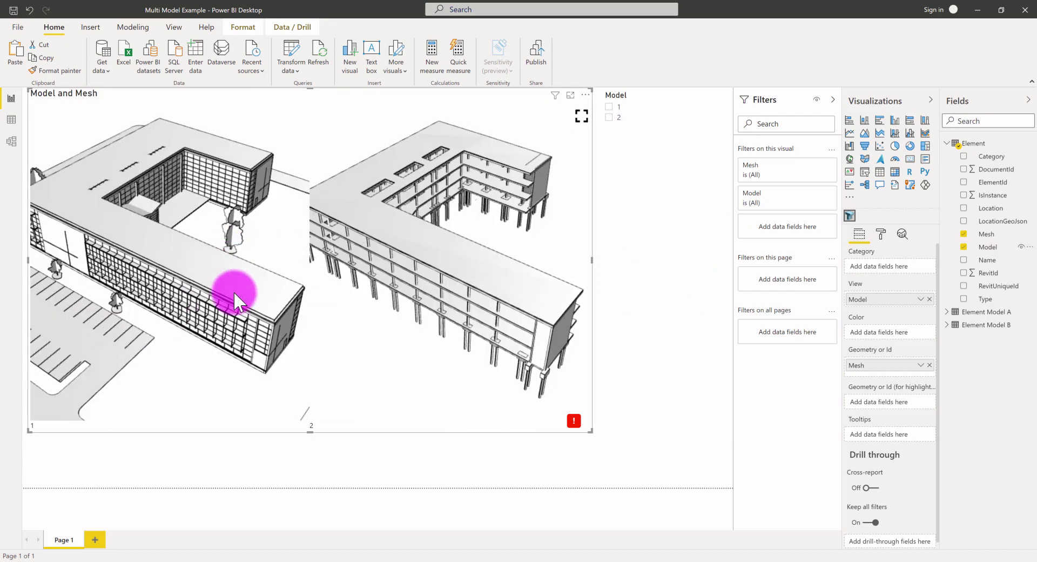
pyautogui.moveTo(219, 290); pyautogui.dragTo(167, 273)
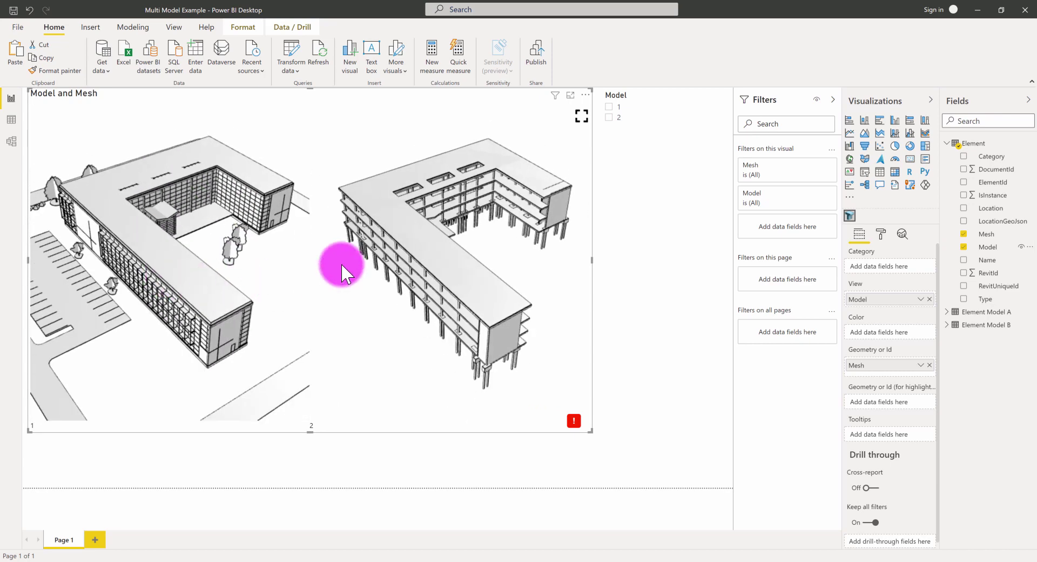
pyautogui.moveTo(446, 270)
pyautogui.mouseDown()
pyautogui.moveTo(459, 268)
pyautogui.moveTo(438, 268)
pyautogui.mouseUp()
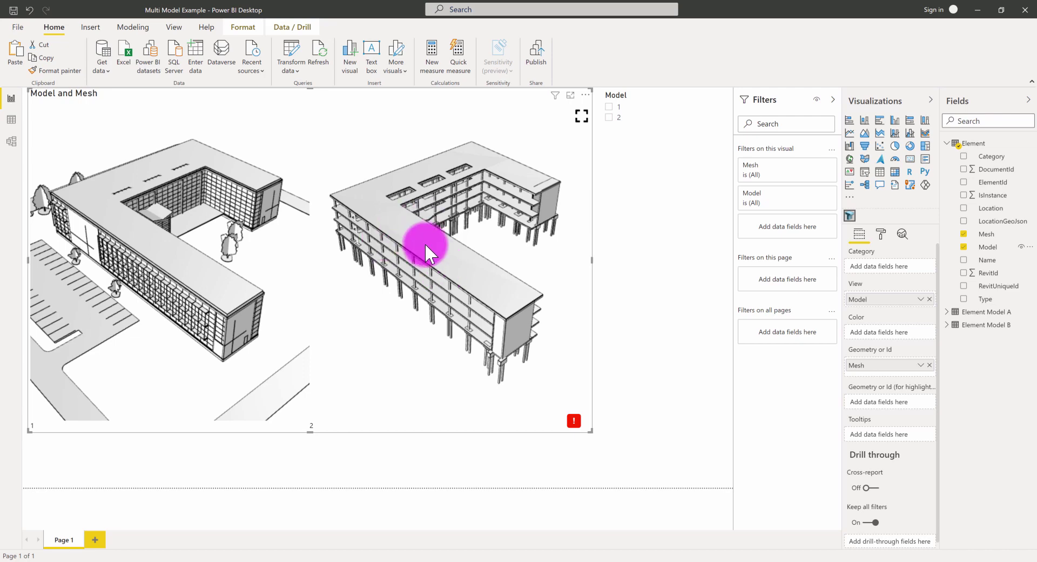
# Step: Zoom and orbit the synced side-by-side buildings from side-on to more top-down angles
pyautogui.scroll(5, 448, 254)
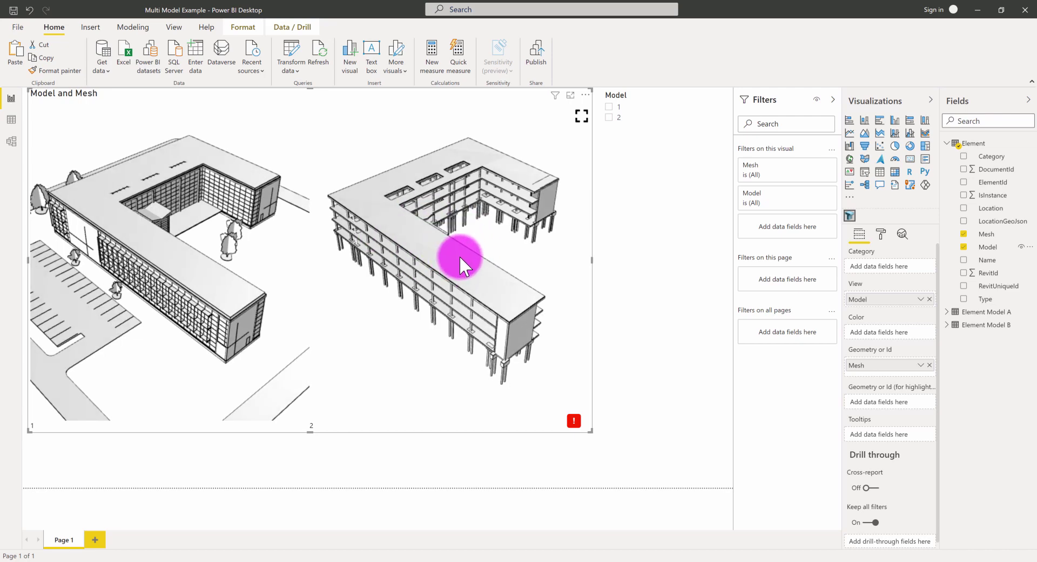
pyautogui.moveTo(452, 257); pyautogui.dragTo(850, 293)
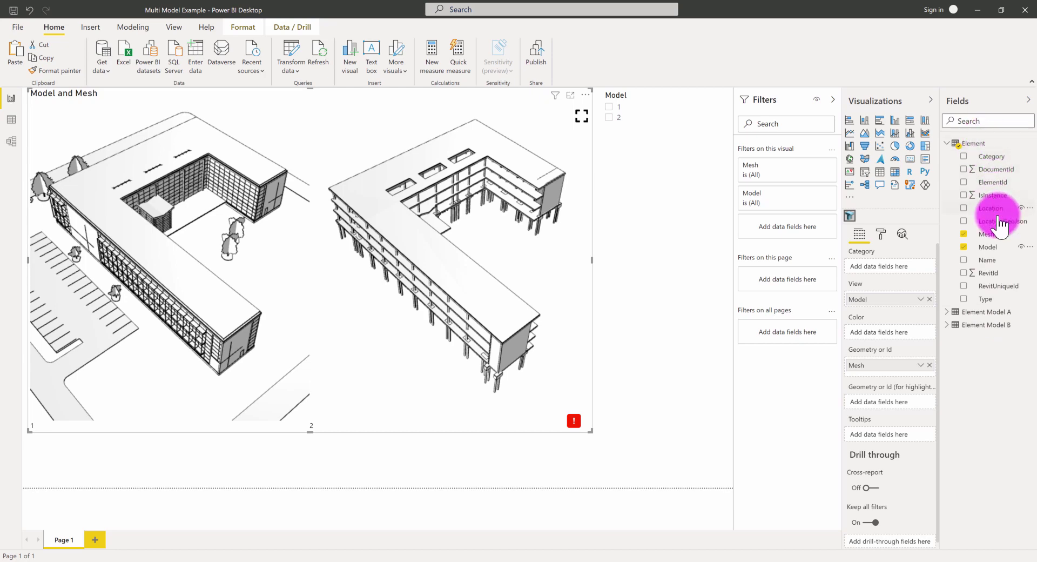
pyautogui.moveTo(216, 249)
pyautogui.mouseDown()
pyautogui.moveTo(216, 238)
pyautogui.moveTo(216, 247)
pyautogui.mouseUp()
pyautogui.click(550, 248)
pyautogui.click(888, 323)
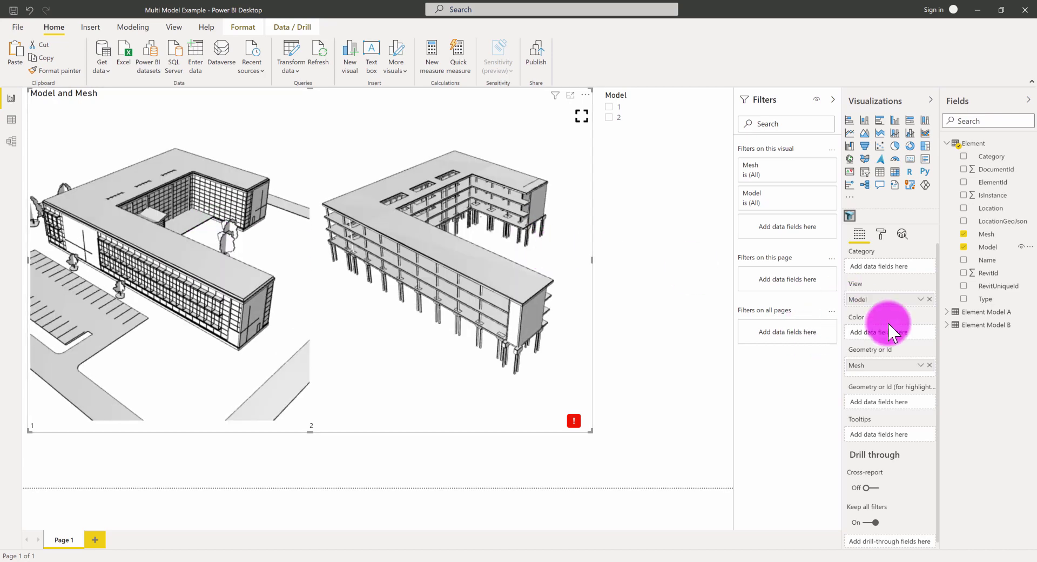